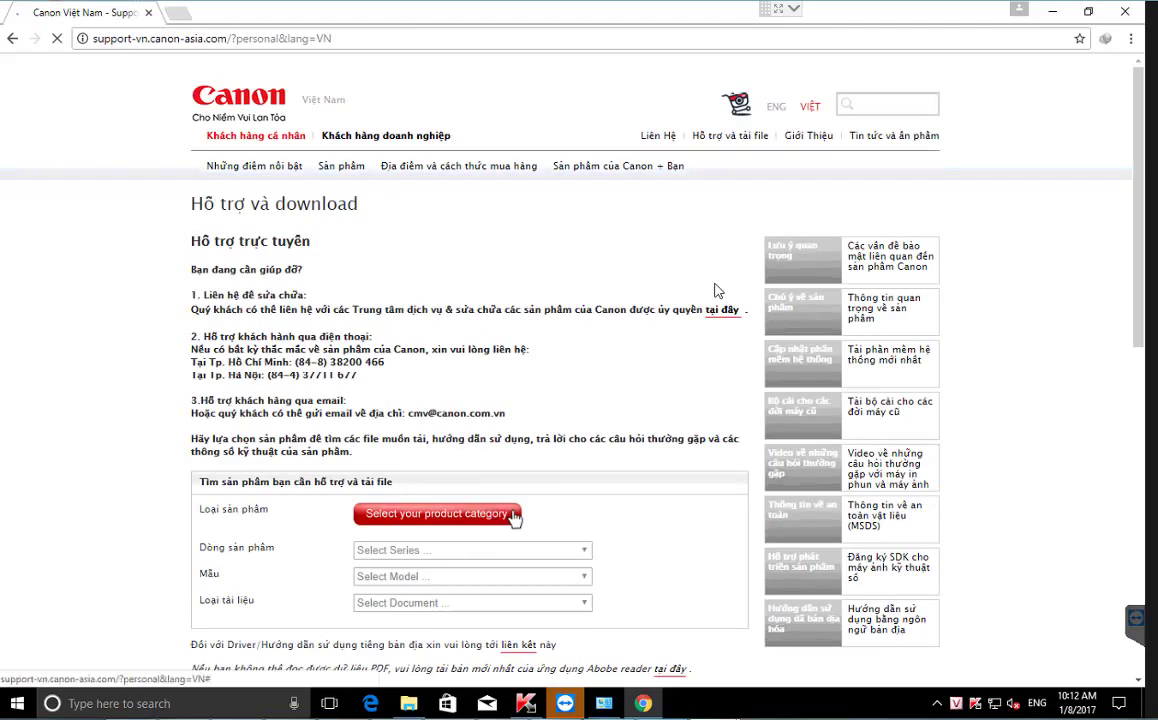
- Find the downloads for the imageCLASS LBP151dw model in the ImageCLASS series under the Laser Printers product category
{"action": "left_click", "coordinate": [513, 517]}
{"action": "left_click", "coordinate": [563, 235]}
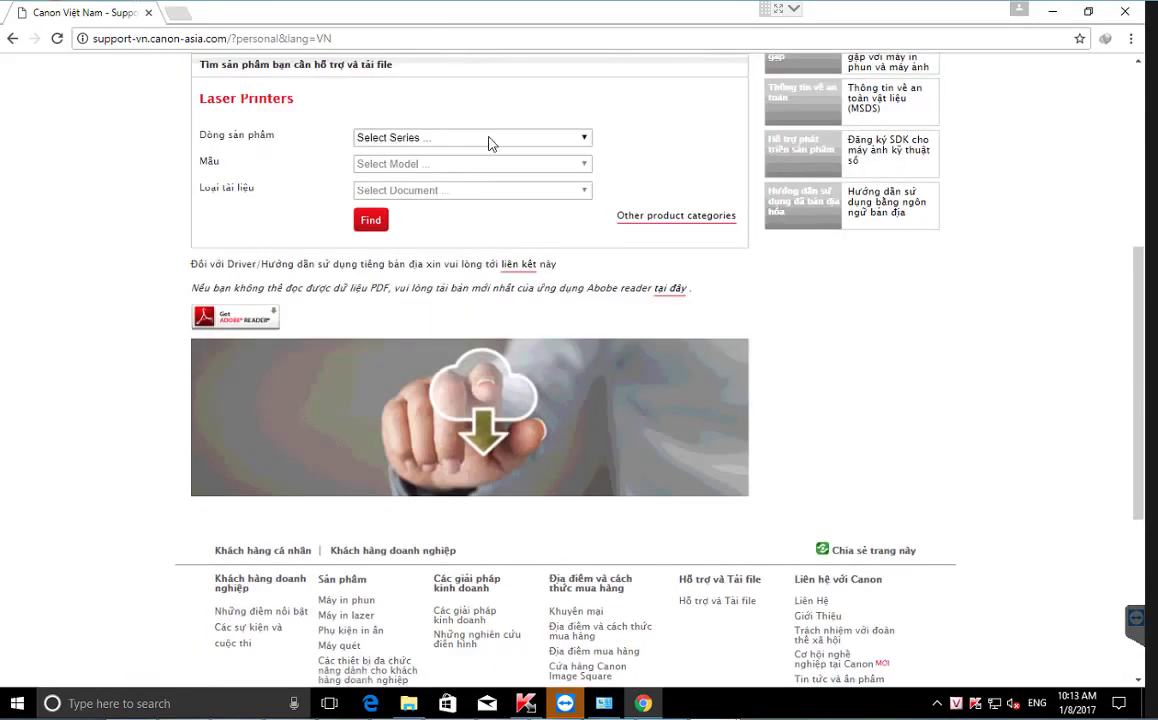
{"action": "left_click", "coordinate": [487, 139]}
{"action": "left_click", "coordinate": [470, 168]}
{"action": "left_click", "coordinate": [545, 164]}
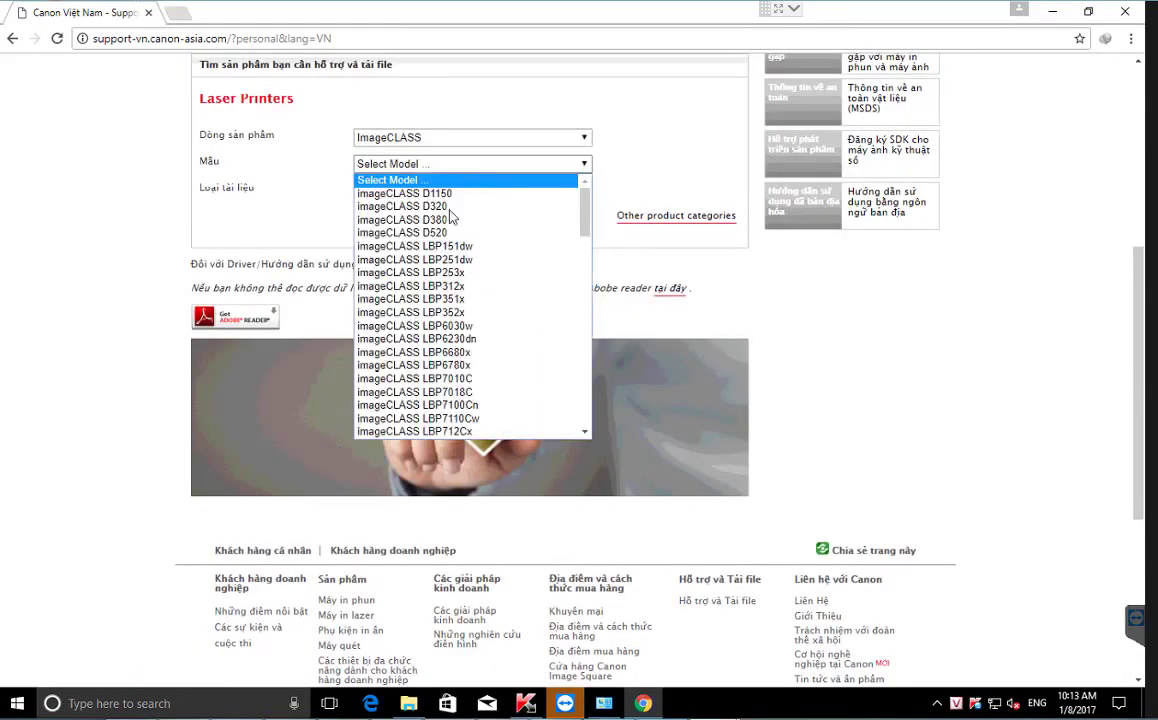
{"action": "left_click", "coordinate": [440, 245]}
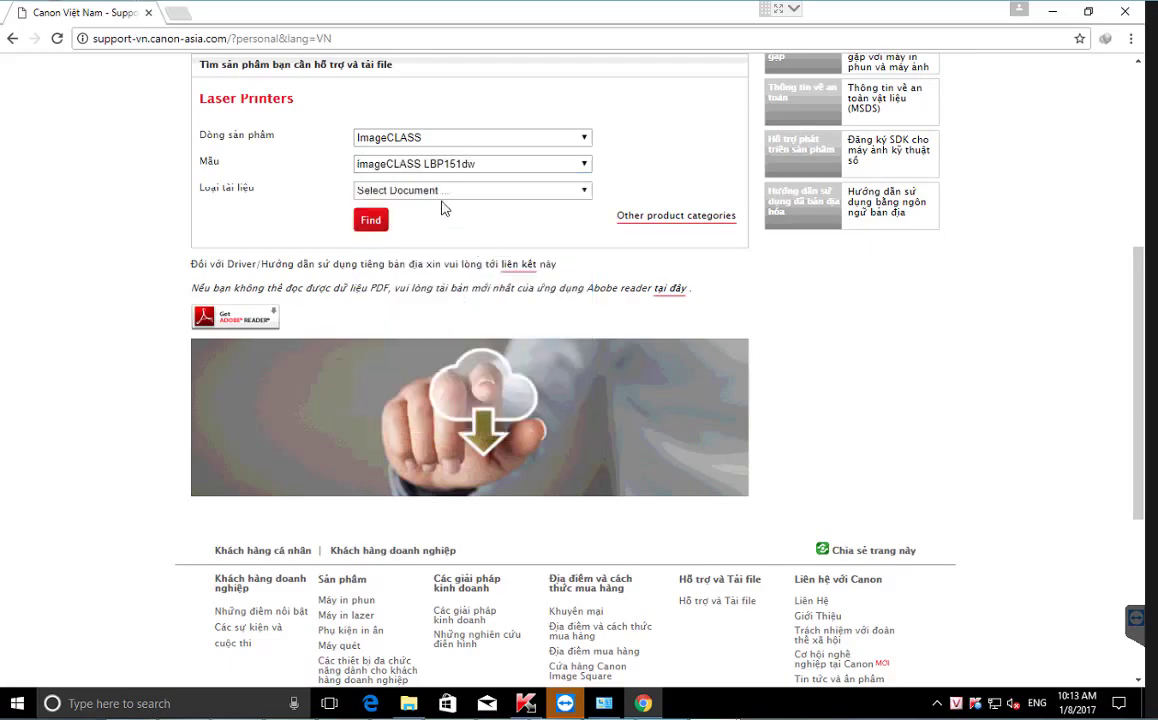
{"action": "left_click", "coordinate": [442, 190]}
{"action": "left_click", "coordinate": [442, 220]}
{"action": "left_click", "coordinate": [364, 222]}
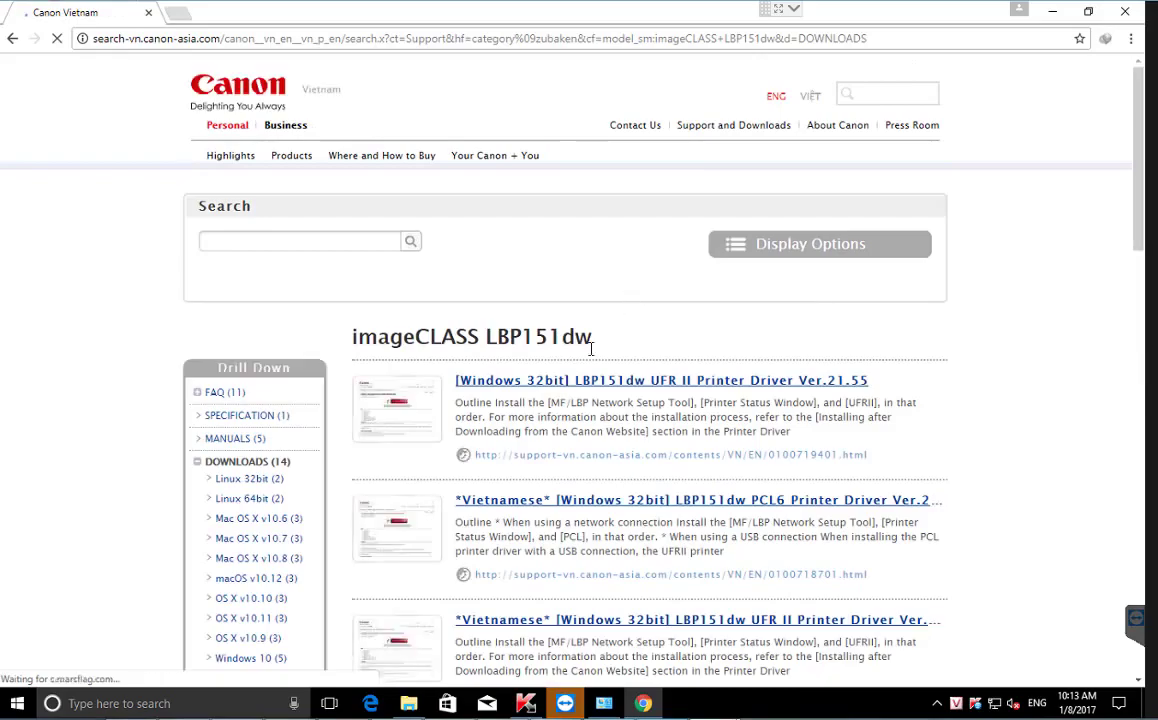
- Filter the LBP151dw downloads to the Windows 10 (x64) operating system
{"action": "scroll", "coordinate": [517, 346], "scroll_direction": "down", "scroll_amount": 5}
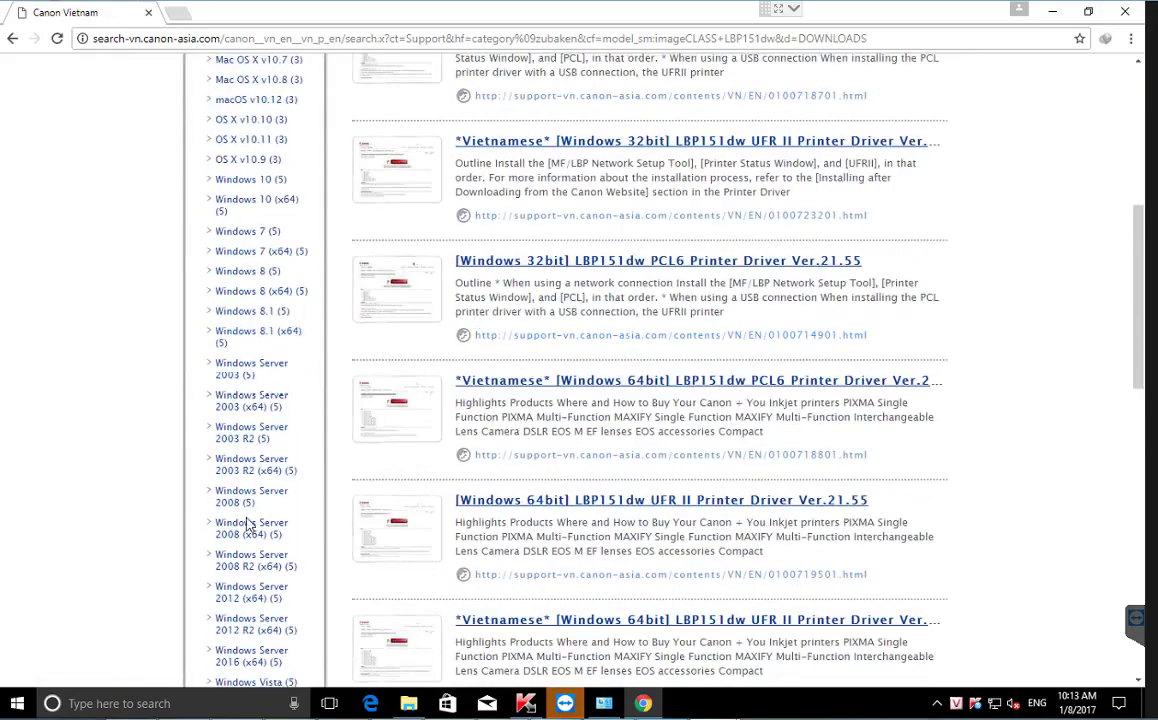
{"action": "scroll", "coordinate": [258, 465], "scroll_direction": "down", "scroll_amount": 1}
{"action": "scroll", "coordinate": [243, 303], "scroll_direction": "up", "scroll_amount": 3}
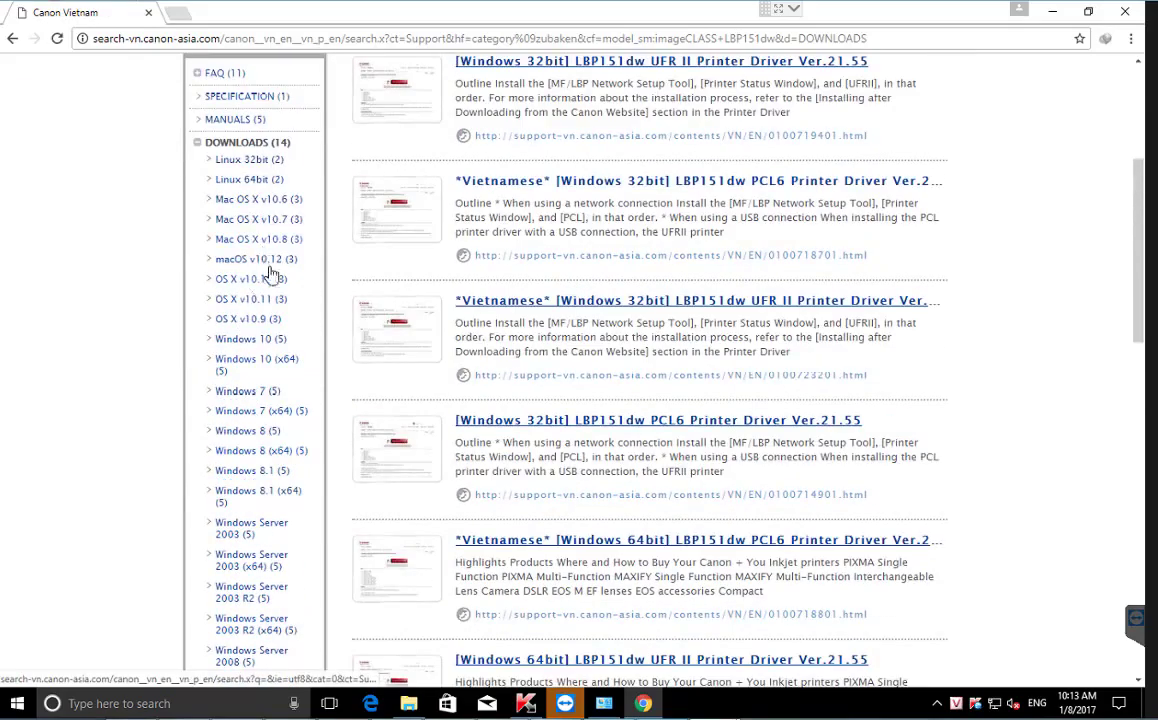
{"action": "scroll", "coordinate": [258, 395], "scroll_direction": "down", "scroll_amount": 1}
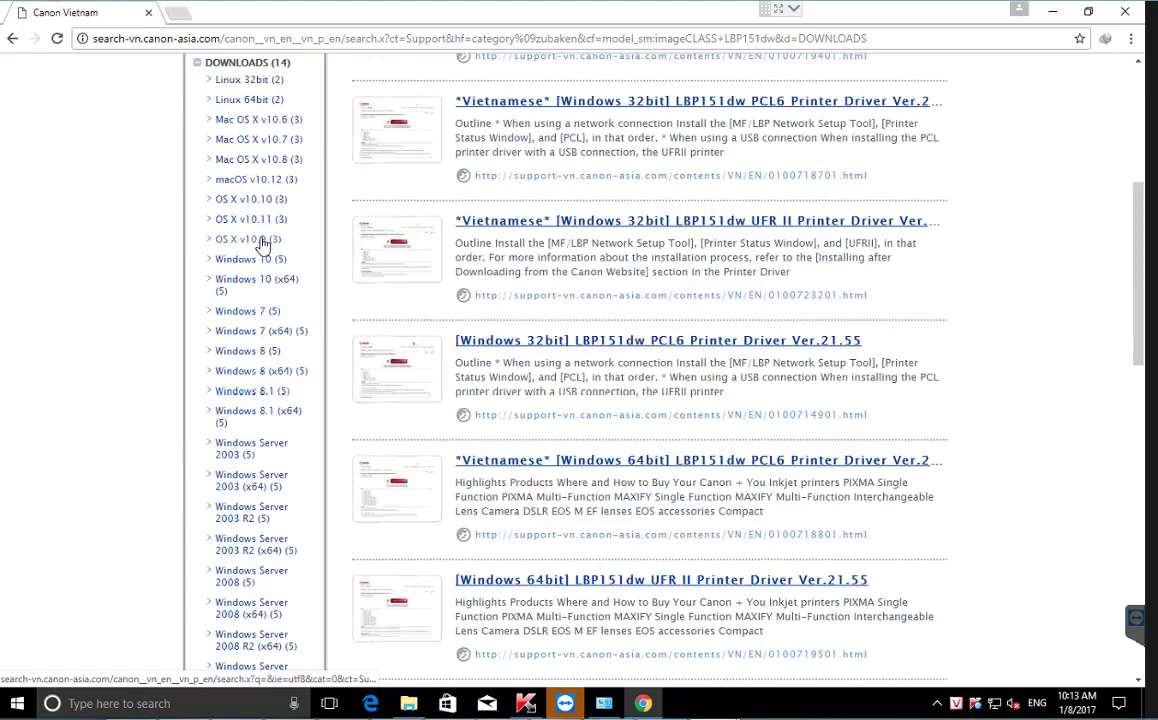
{"action": "scroll", "coordinate": [258, 318], "scroll_direction": "down", "scroll_amount": 2}
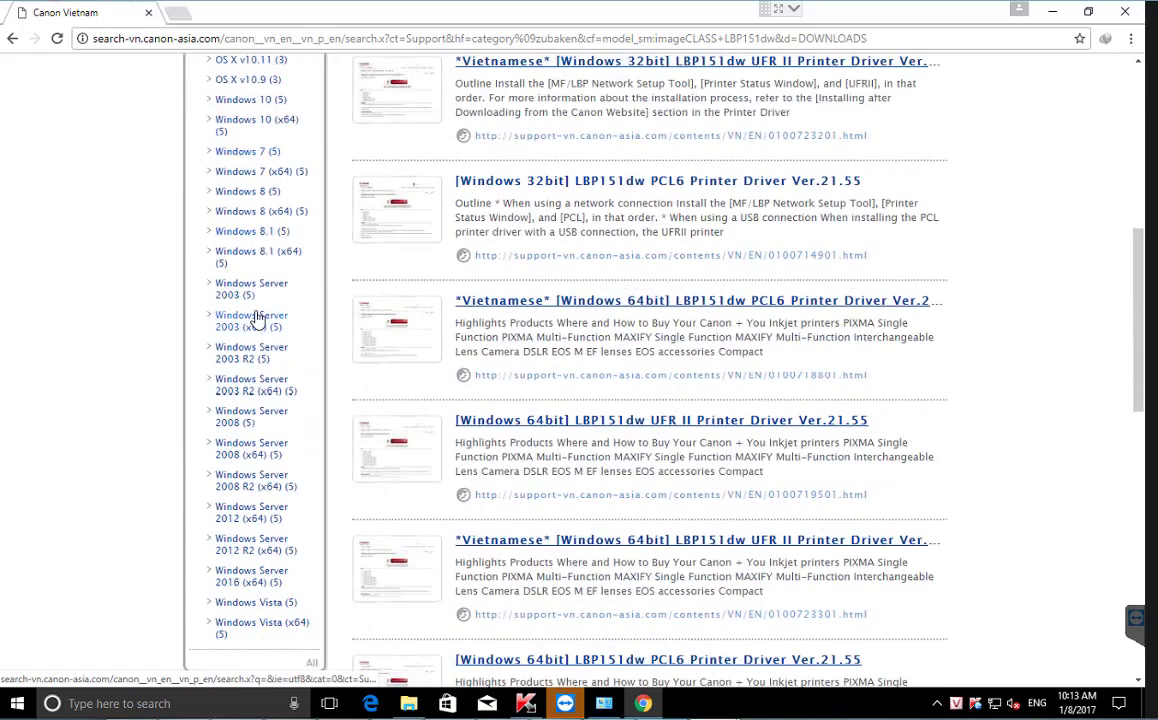
{"action": "left_click", "coordinate": [268, 123]}
- Open the download page of the non-Vietnamese [Windows 64bit] LBP151dw UFR II Printer Driver Ver.21.55
{"action": "scroll", "coordinate": [763, 402], "scroll_direction": "down", "scroll_amount": 1}
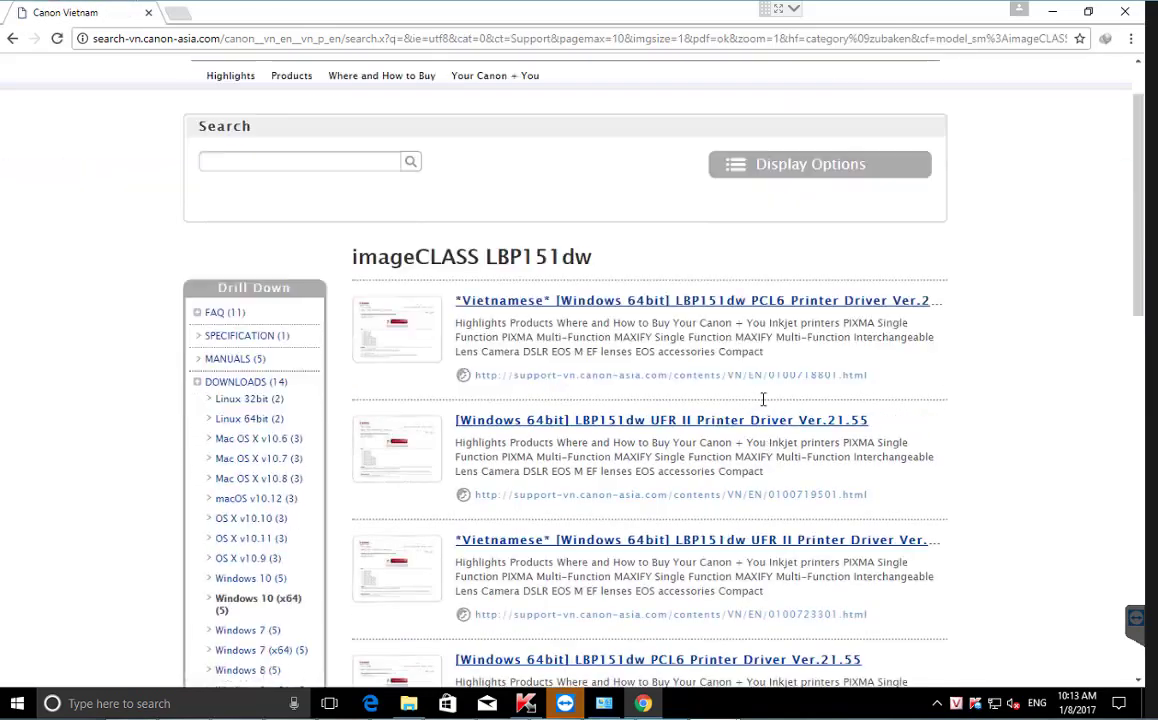
{"action": "scroll", "coordinate": [763, 404], "scroll_direction": "down", "scroll_amount": 1}
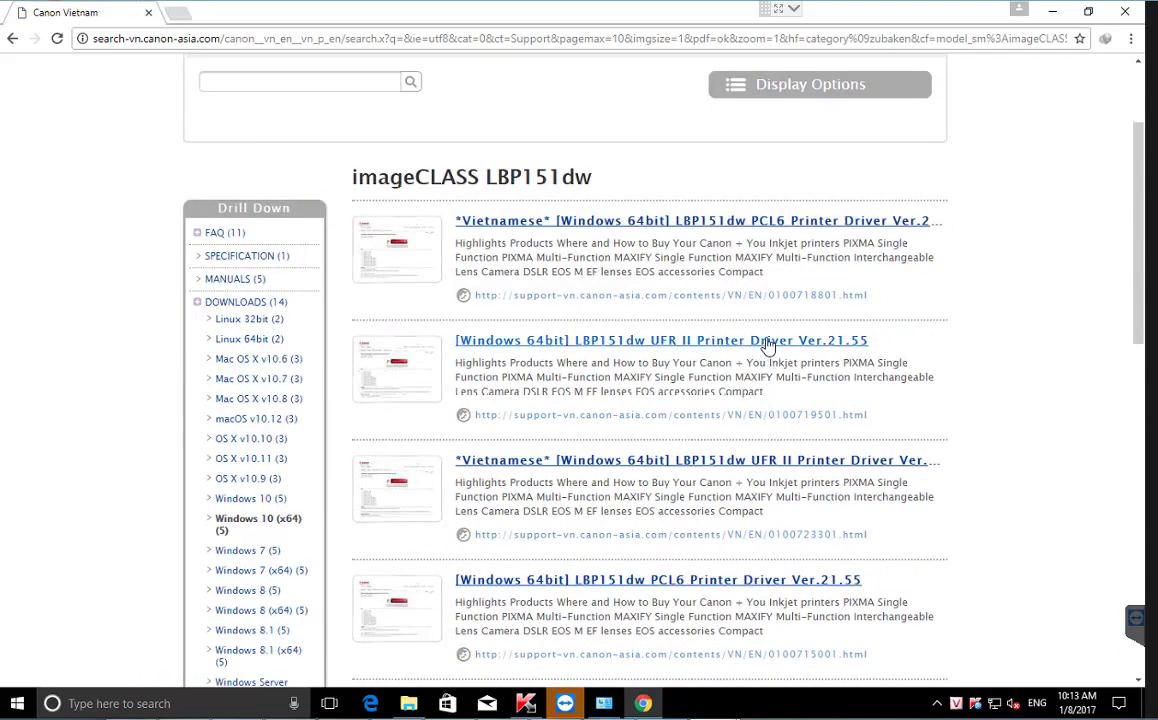
{"action": "left_click", "coordinate": [840, 342]}
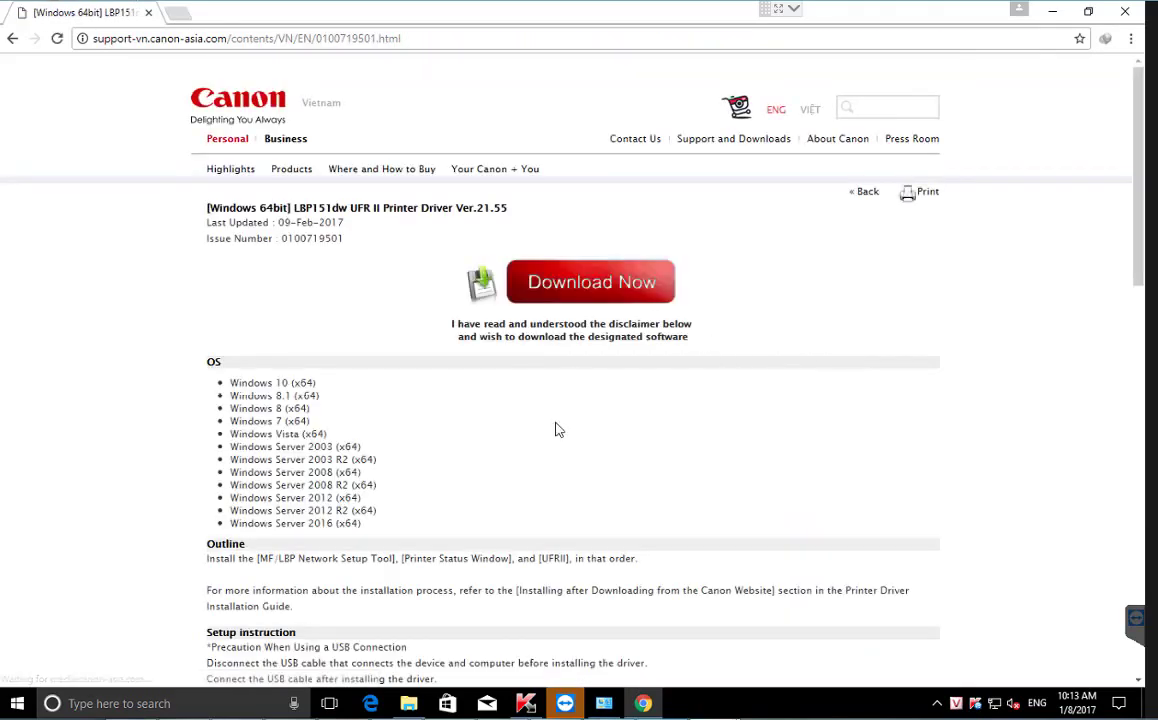
- Switch to the open File Explorer window and show the contents of drive C
{"action": "mouse_move", "coordinate": [408, 703]}
{"action": "left_click", "coordinate": [382, 575]}
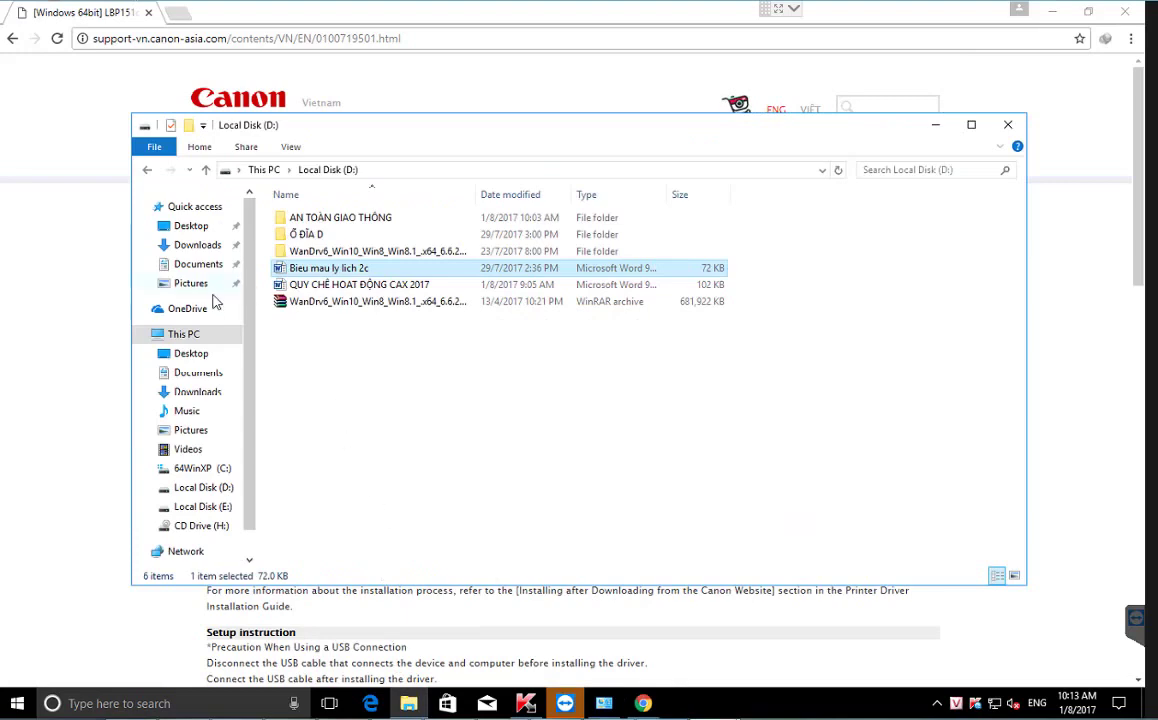
{"action": "scroll", "coordinate": [182, 315], "scroll_direction": "down", "scroll_amount": 1}
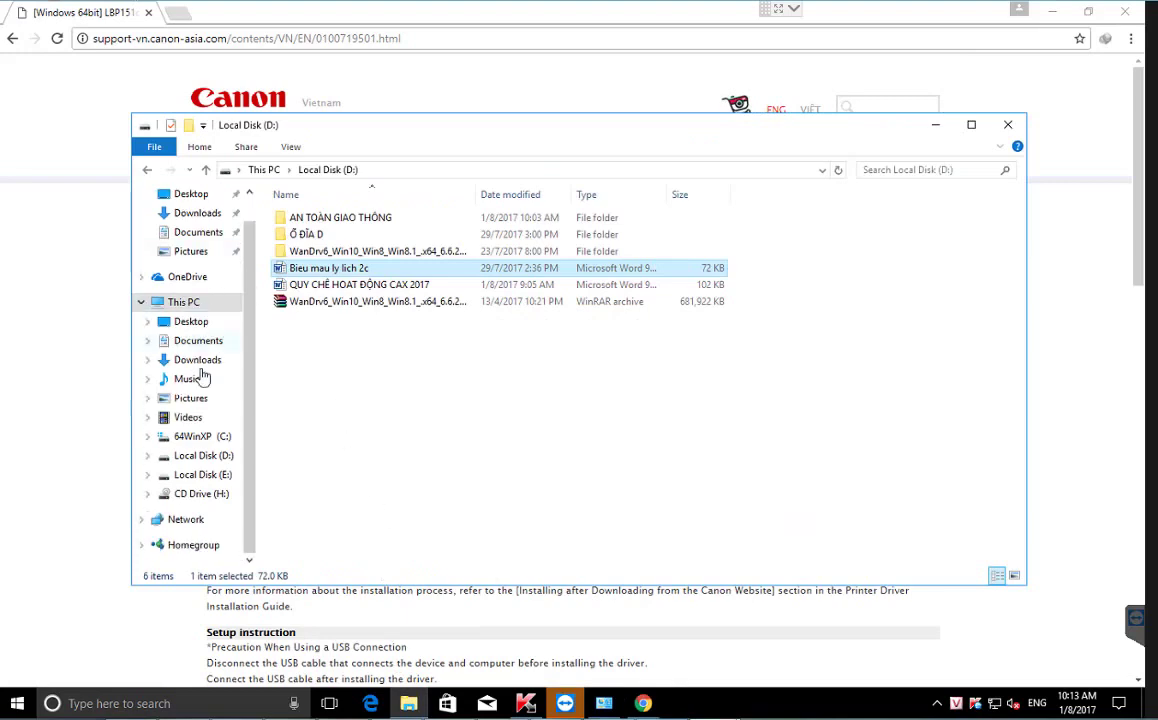
{"action": "left_click", "coordinate": [202, 437]}
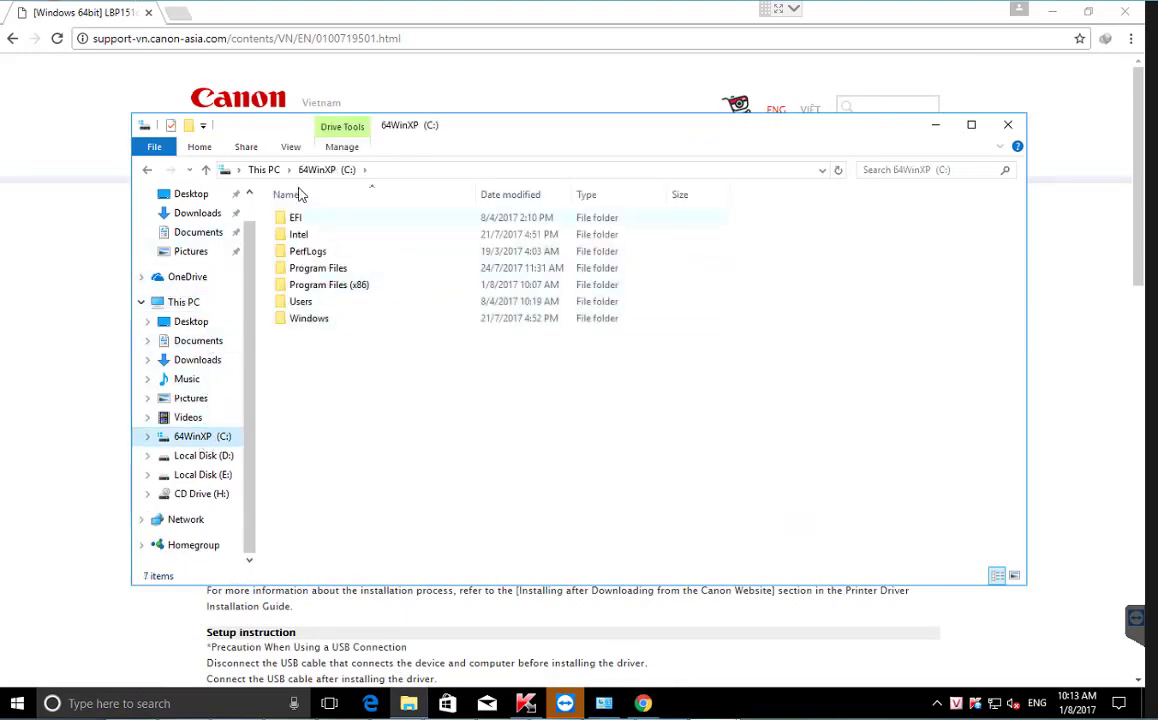
{"action": "left_click", "coordinate": [197, 146]}
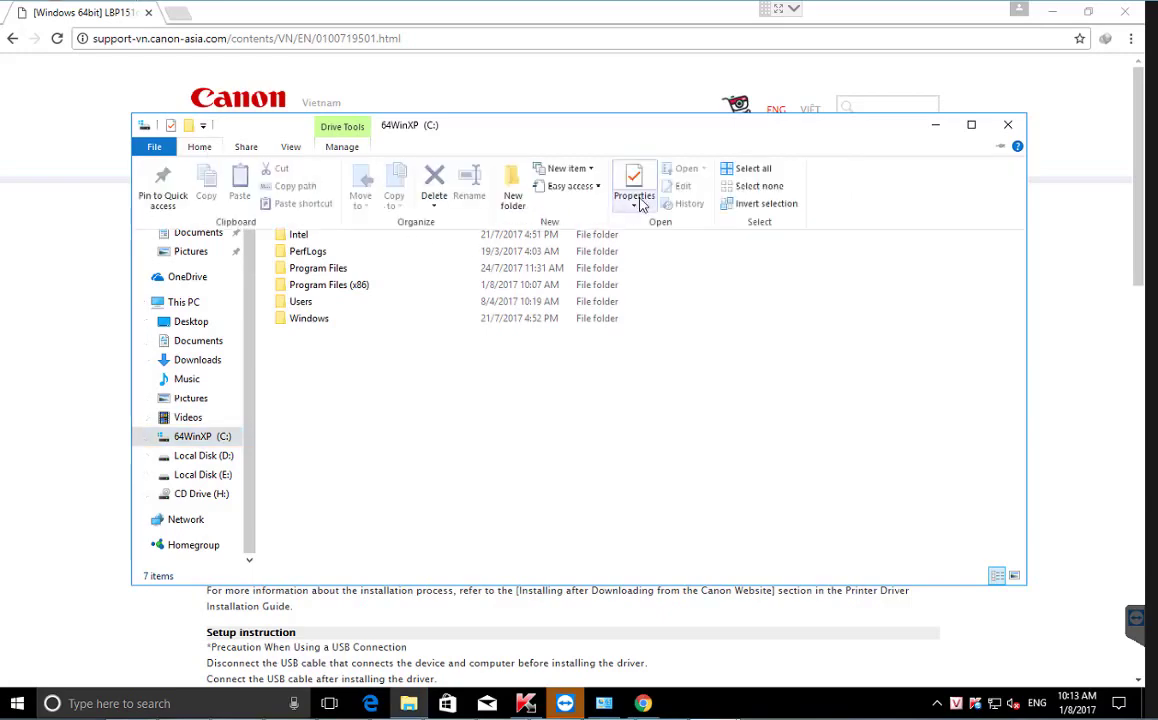
{"action": "left_click", "coordinate": [580, 189]}
{"action": "left_click", "coordinate": [936, 321]}
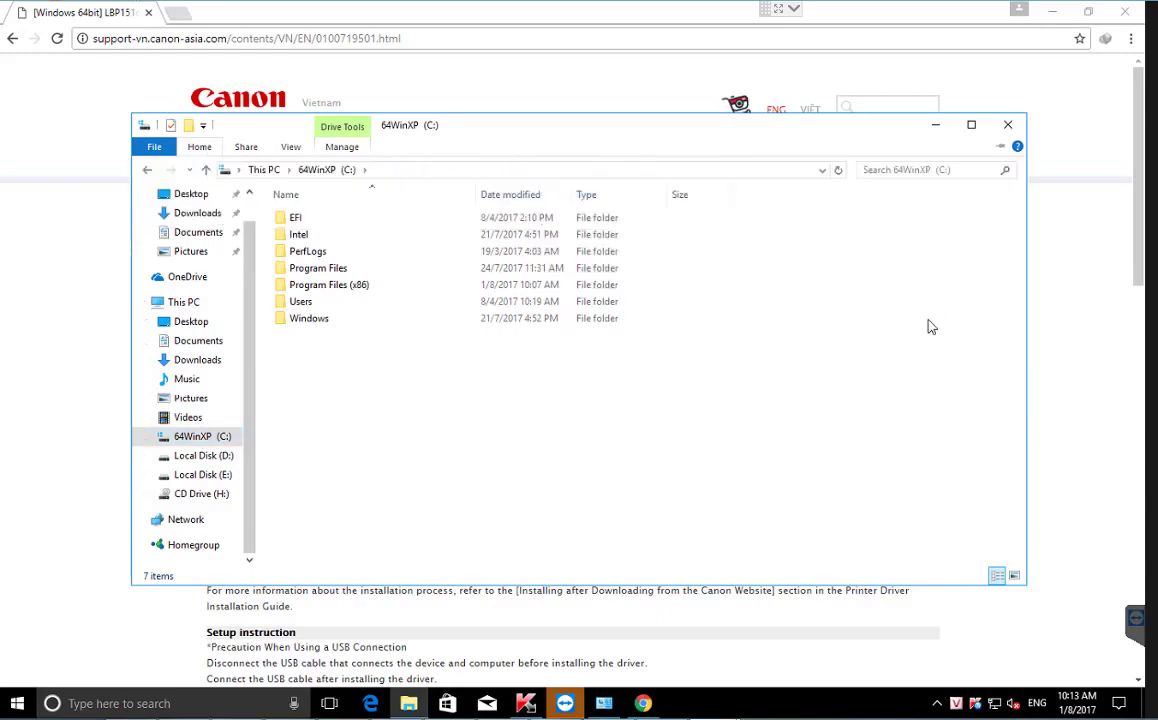
{"action": "left_click", "coordinate": [208, 154]}
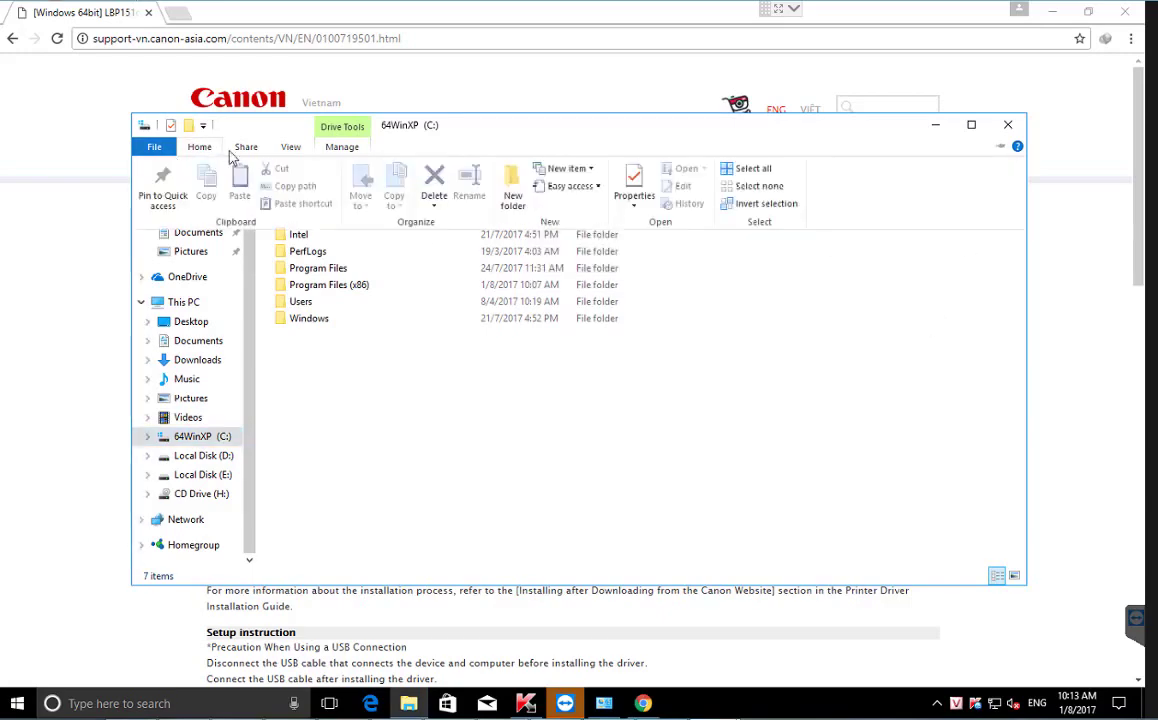
{"action": "left_click", "coordinate": [342, 147]}
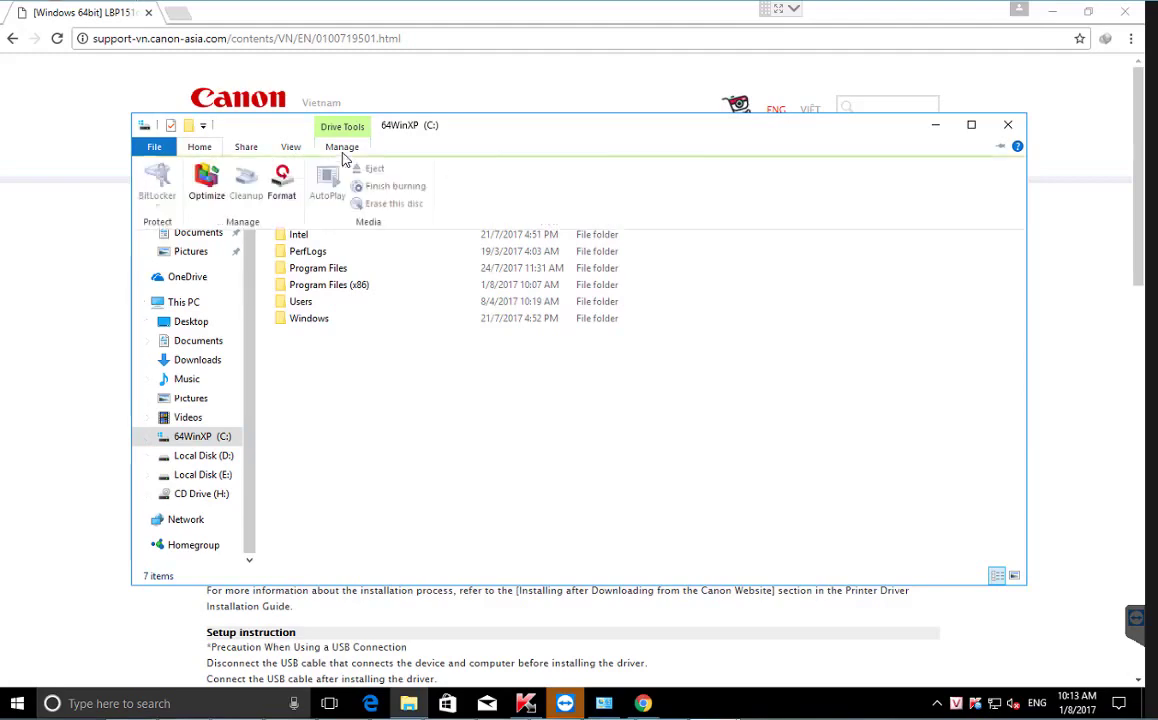
{"action": "left_click", "coordinate": [290, 147]}
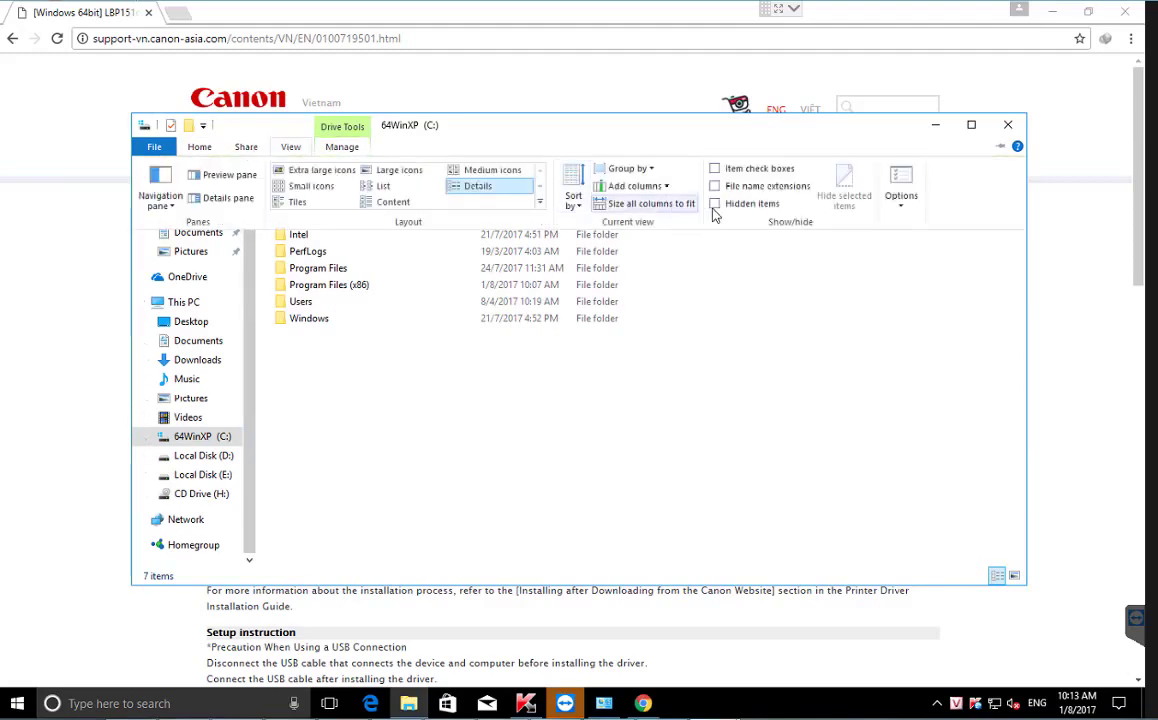
{"action": "left_click", "coordinate": [246, 147]}
- View the properties of drive C and close them without changes
{"action": "left_click", "coordinate": [203, 147]}
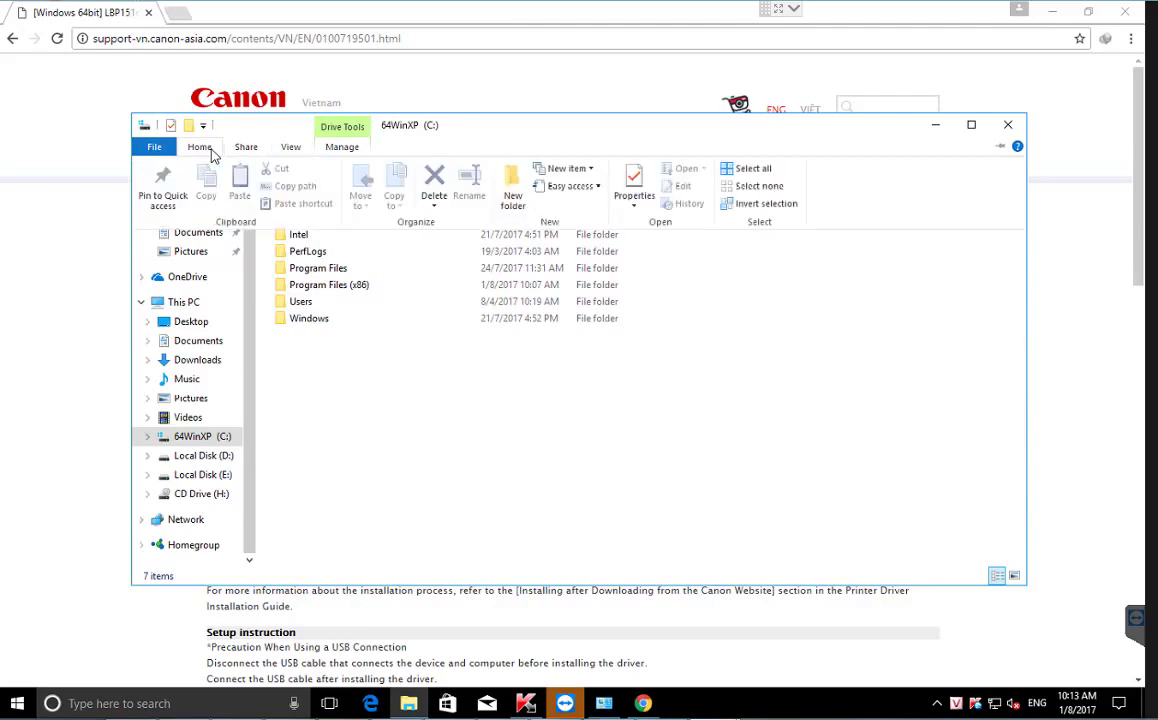
{"action": "left_click", "coordinate": [634, 204]}
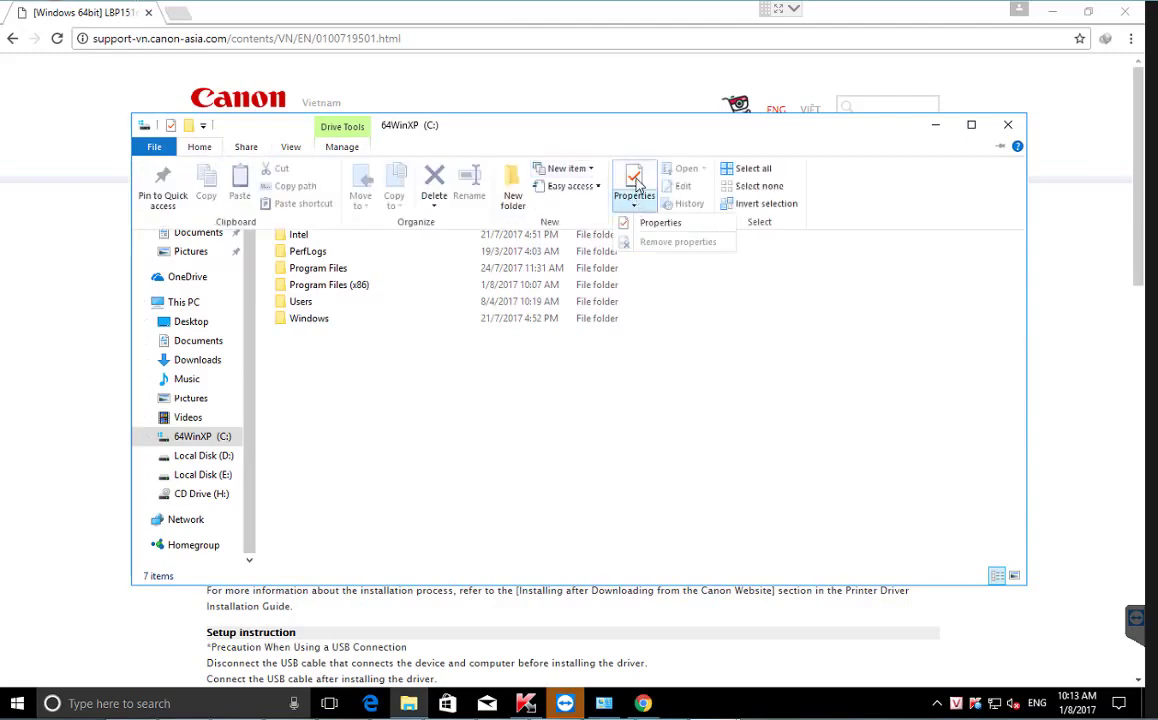
{"action": "left_click", "coordinate": [670, 225]}
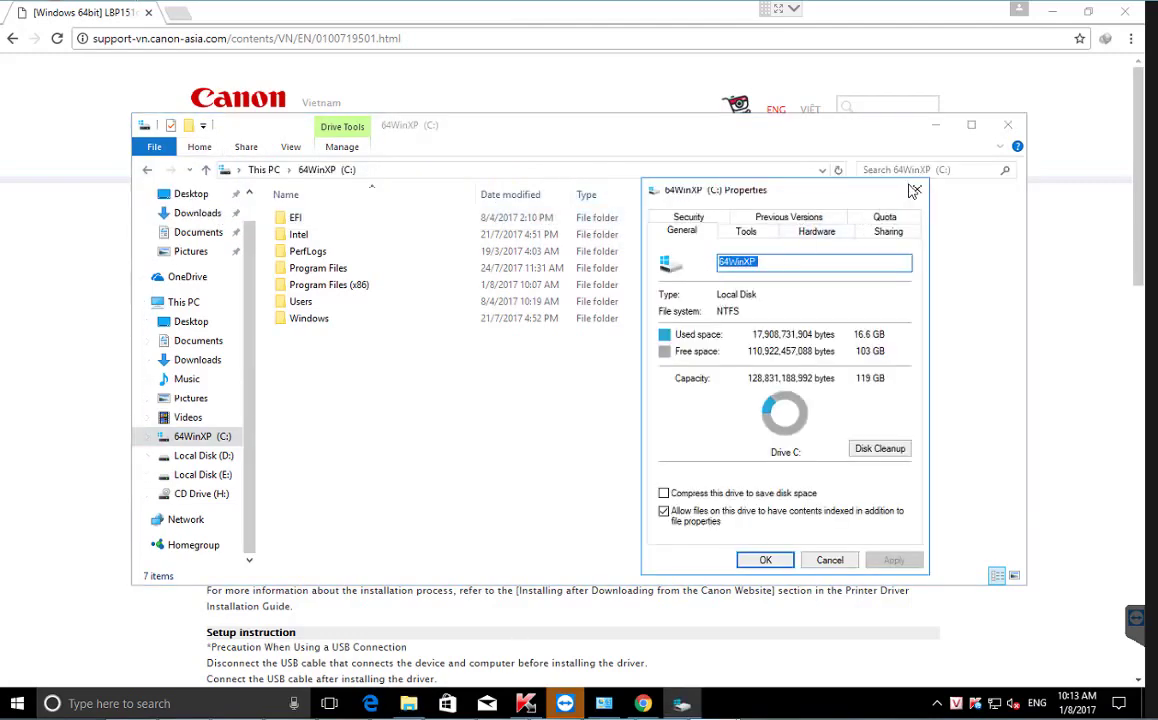
{"action": "key", "text": "Escape"}
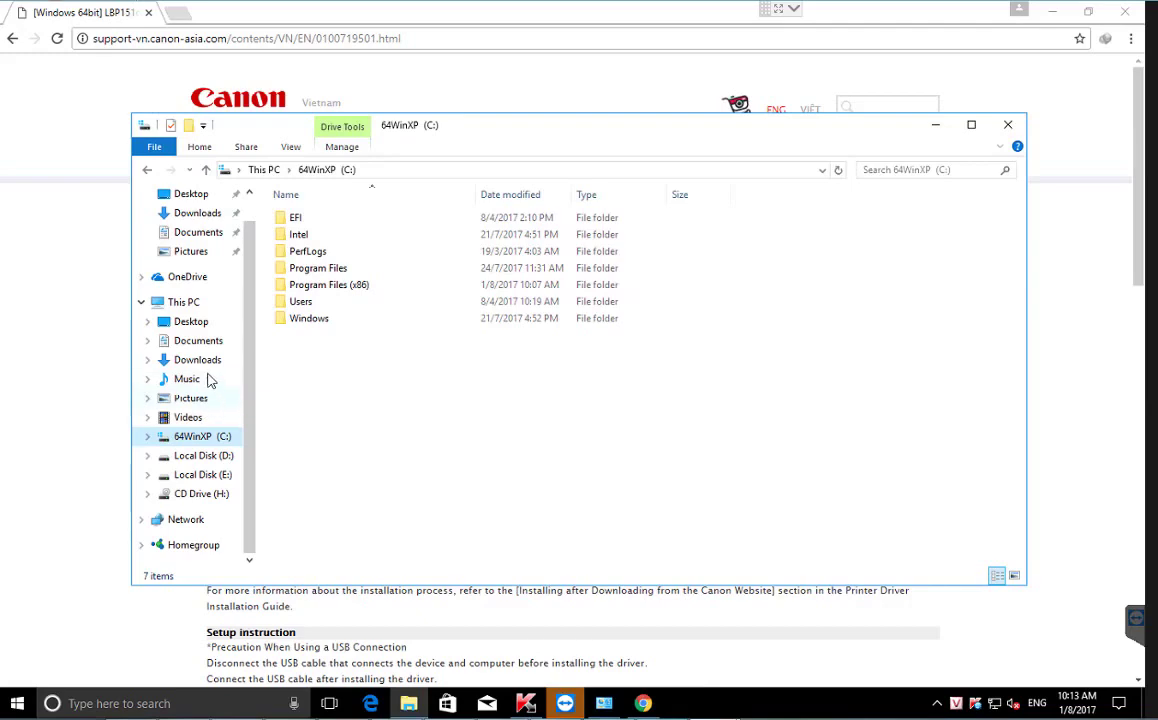
- Open Windows Settings from This PC, check the system type on the About page, and close Settings
{"action": "left_click", "coordinate": [184, 302]}
{"action": "left_click", "coordinate": [205, 147]}
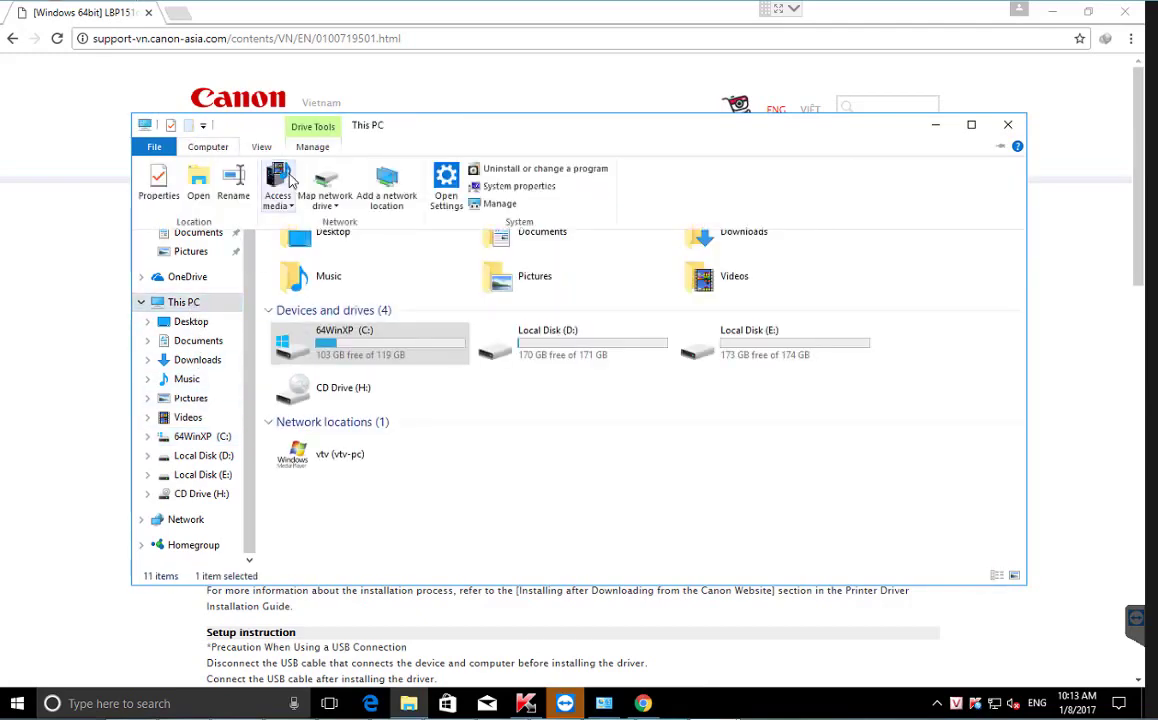
{"action": "left_click", "coordinate": [446, 185]}
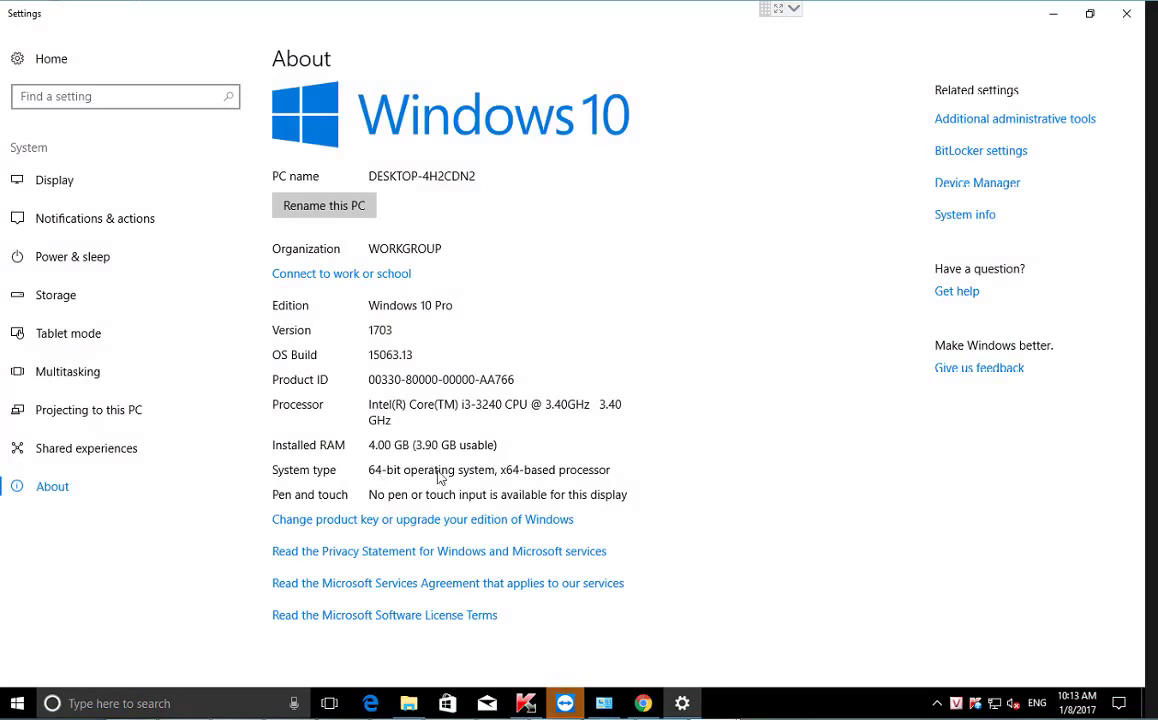
{"action": "left_click", "coordinate": [990, 183]}
{"action": "left_click", "coordinate": [1126, 13]}
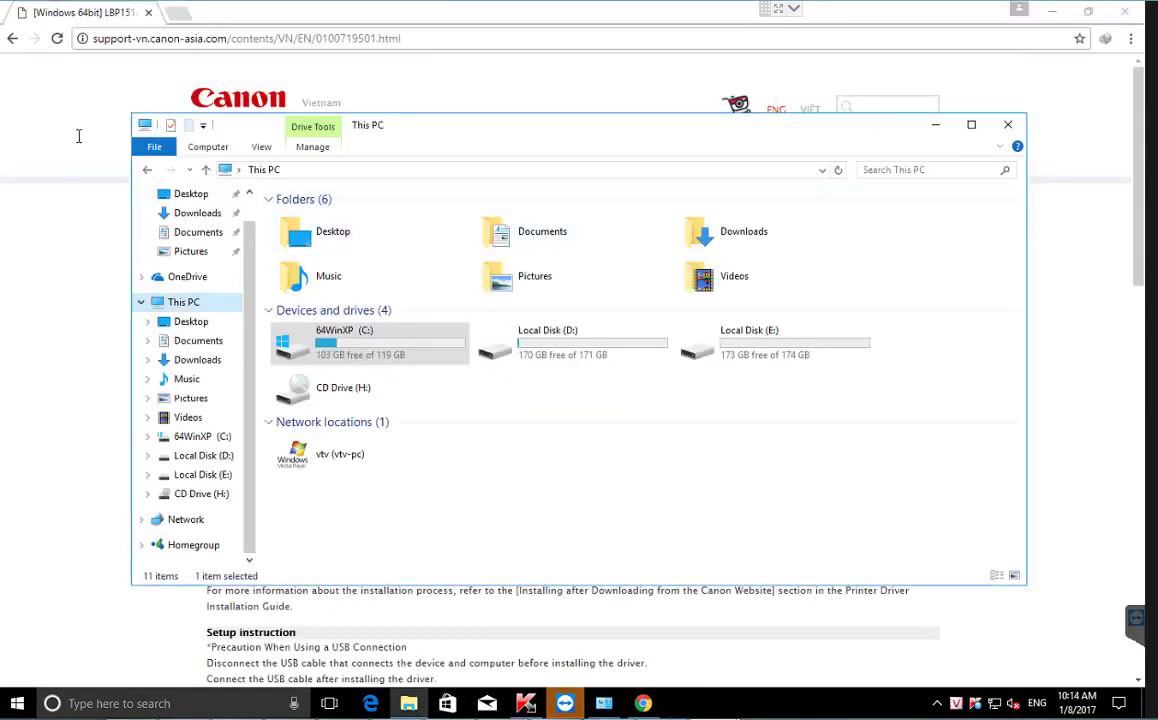
- Return to Chrome and download the LBP151dw UFR II driver, agreeing to the license terms and keeping the suggested save location
{"action": "left_click", "coordinate": [78, 135]}
{"action": "left_click", "coordinate": [594, 279]}
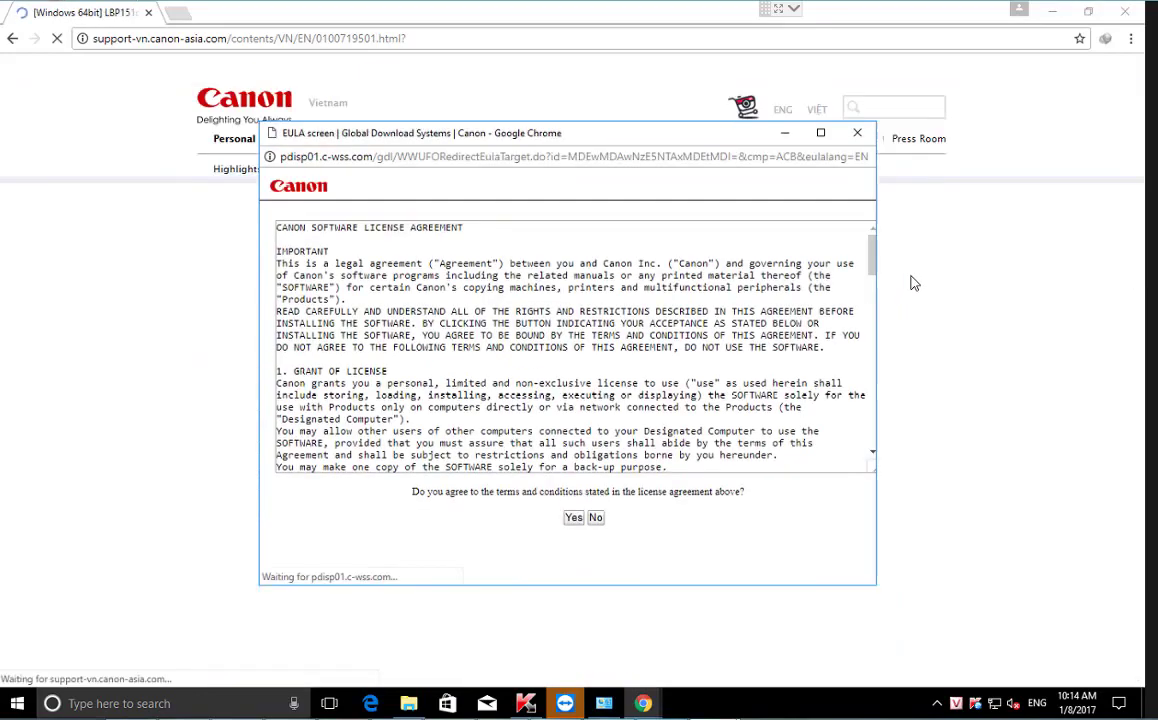
{"action": "left_click", "coordinate": [573, 517]}
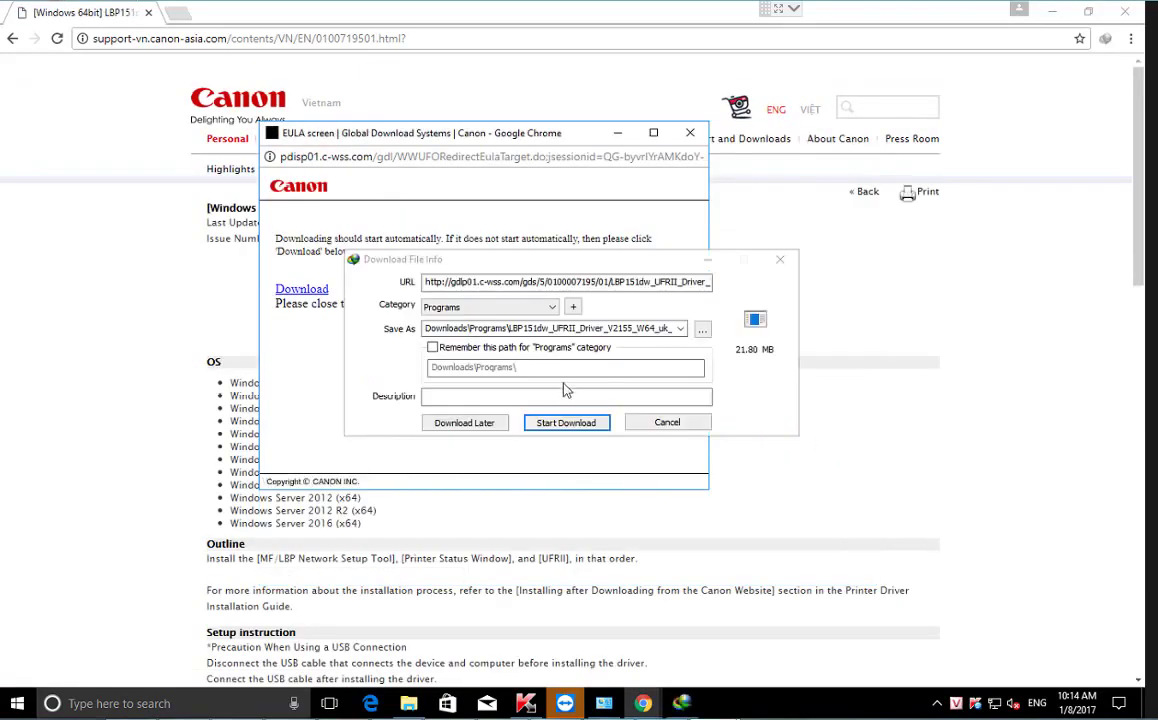
{"action": "left_click", "coordinate": [566, 422]}
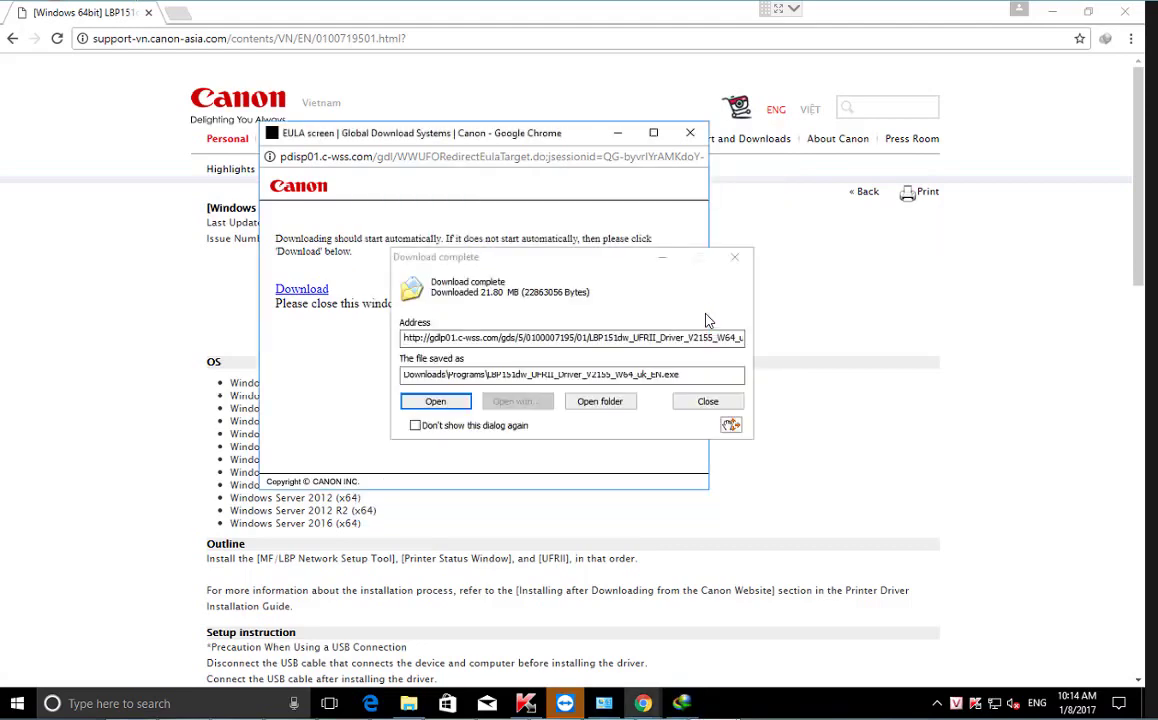
- Extract the downloaded LBP151dw_UFRII_Driver_V2155_W64_uk_EN application from its folder and open the extracted driver folder
{"action": "left_click", "coordinate": [600, 401]}
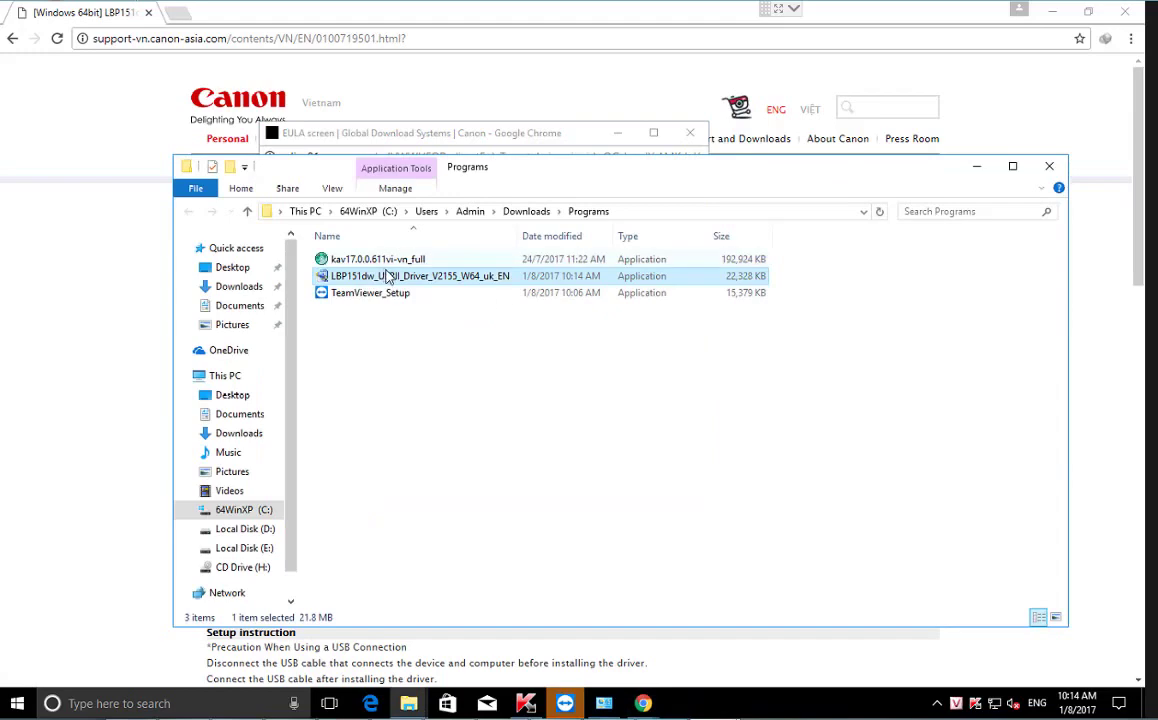
{"action": "double_click", "coordinate": [395, 277]}
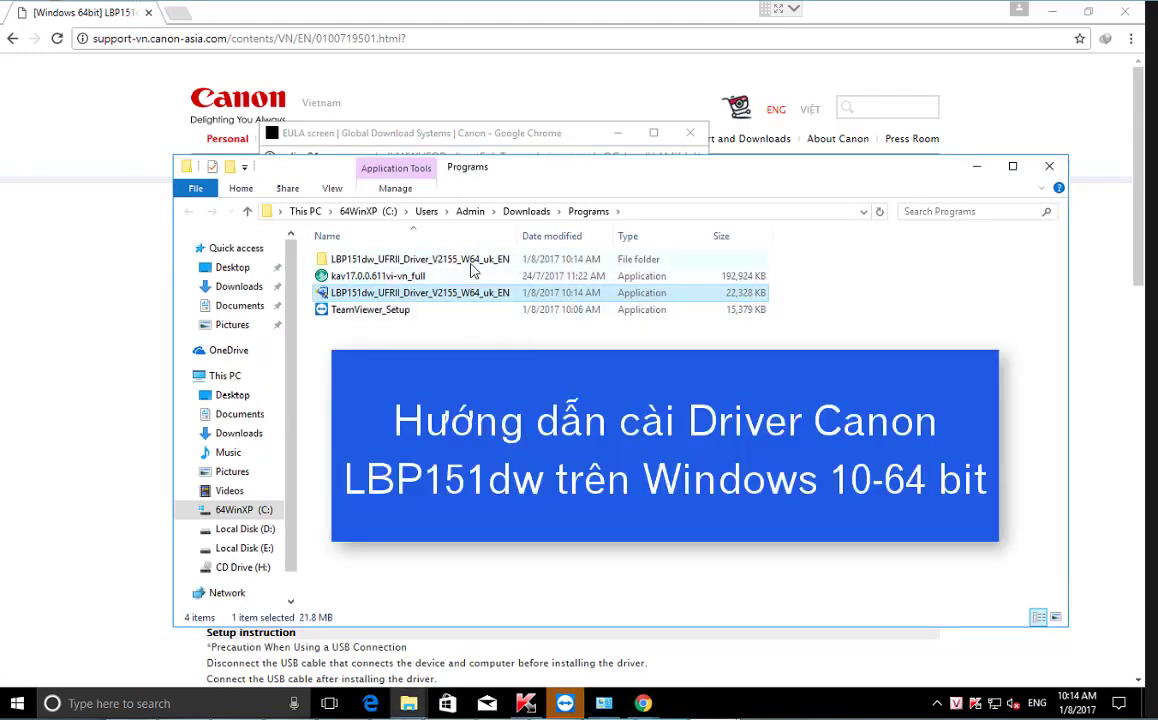
{"action": "double_click", "coordinate": [470, 260]}
- Run Setup from the UFRII > uk_eng > x64 folder and accept the printer driver's license agreement
{"action": "left_click", "coordinate": [351, 310]}
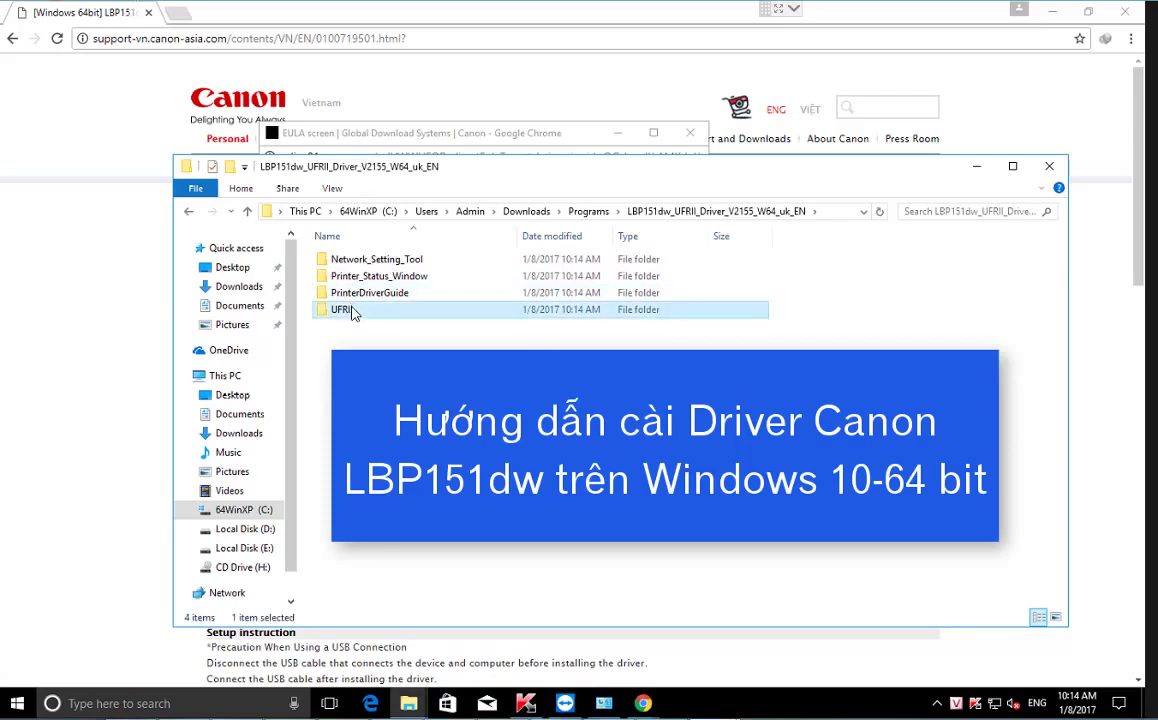
{"action": "double_click", "coordinate": [351, 310]}
{"action": "double_click", "coordinate": [365, 263]}
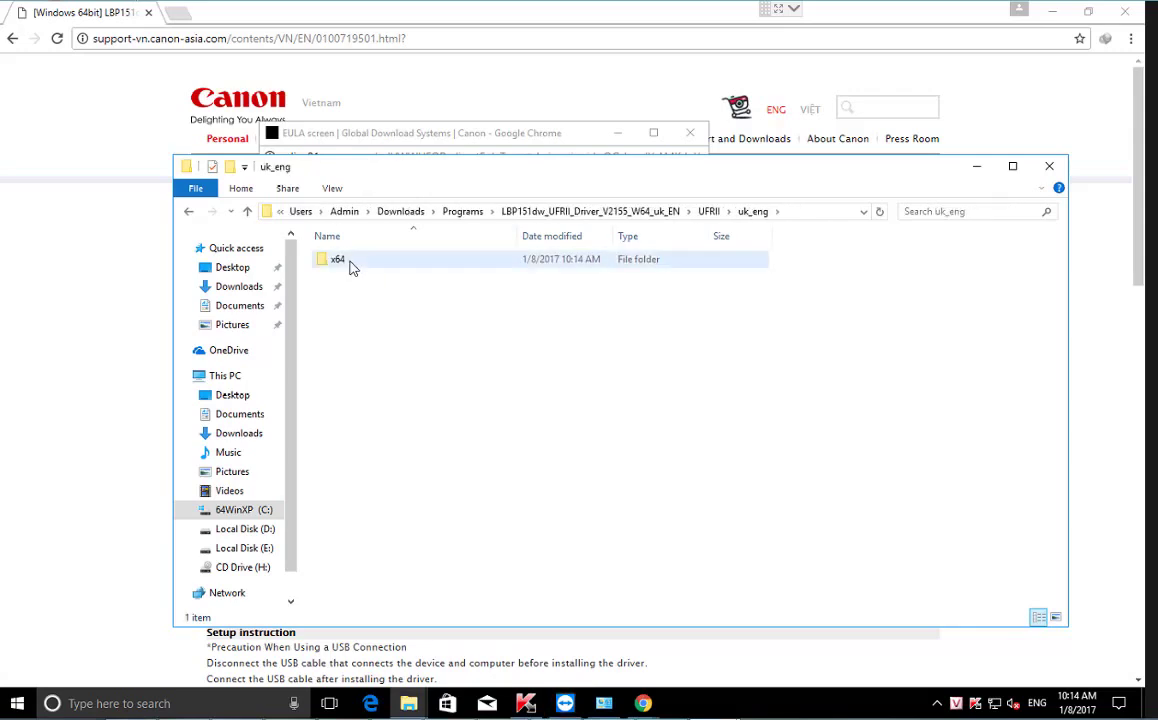
{"action": "double_click", "coordinate": [350, 262]}
{"action": "double_click", "coordinate": [343, 310]}
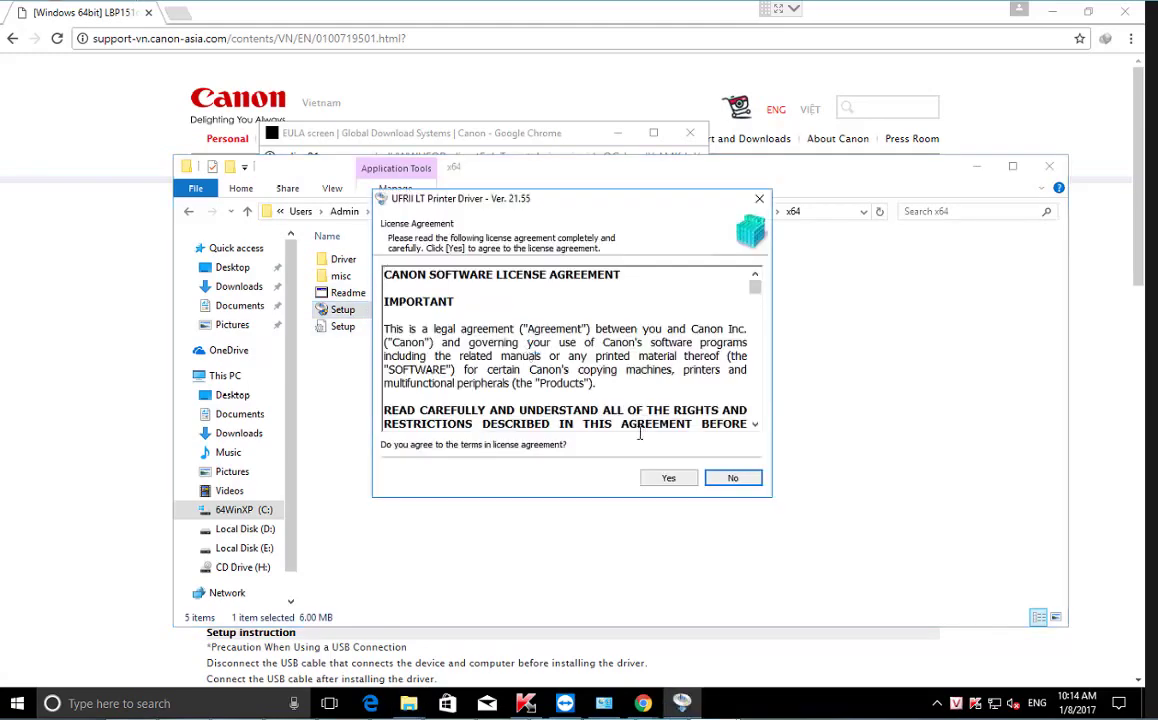
{"action": "left_click", "coordinate": [663, 484]}
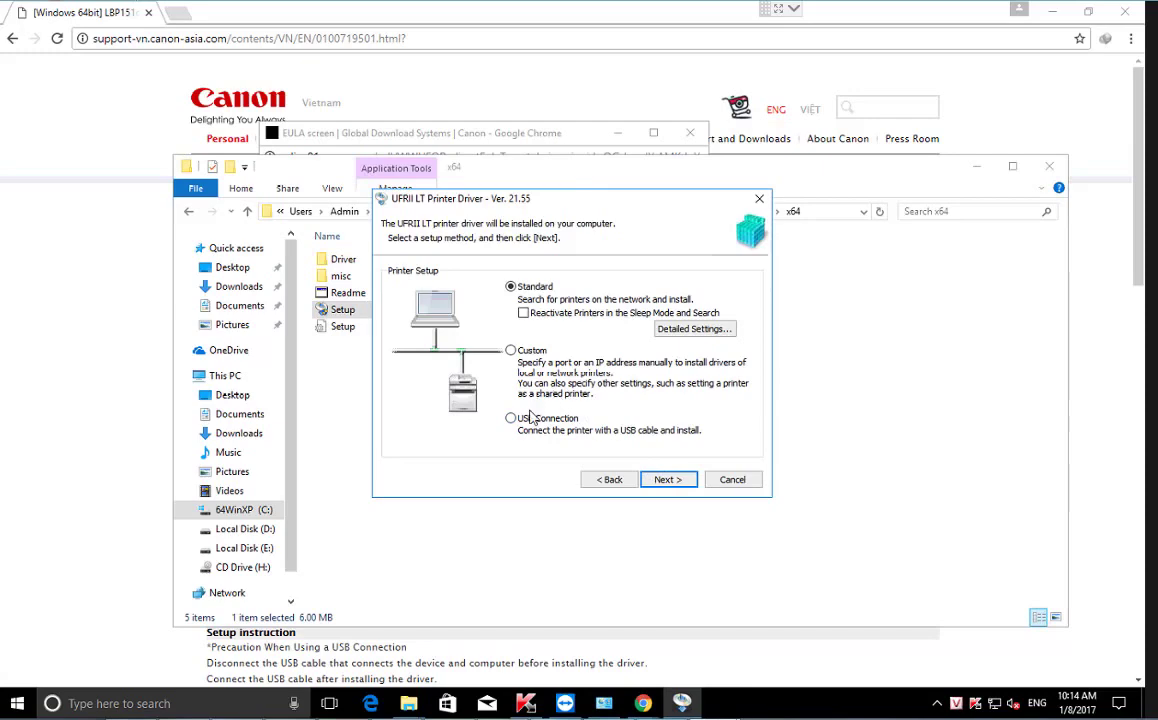
- Choose USB Connection as the printer setup method and start the driver installation, agreeing to continue
{"action": "left_click", "coordinate": [550, 419]}
{"action": "left_click", "coordinate": [668, 480]}
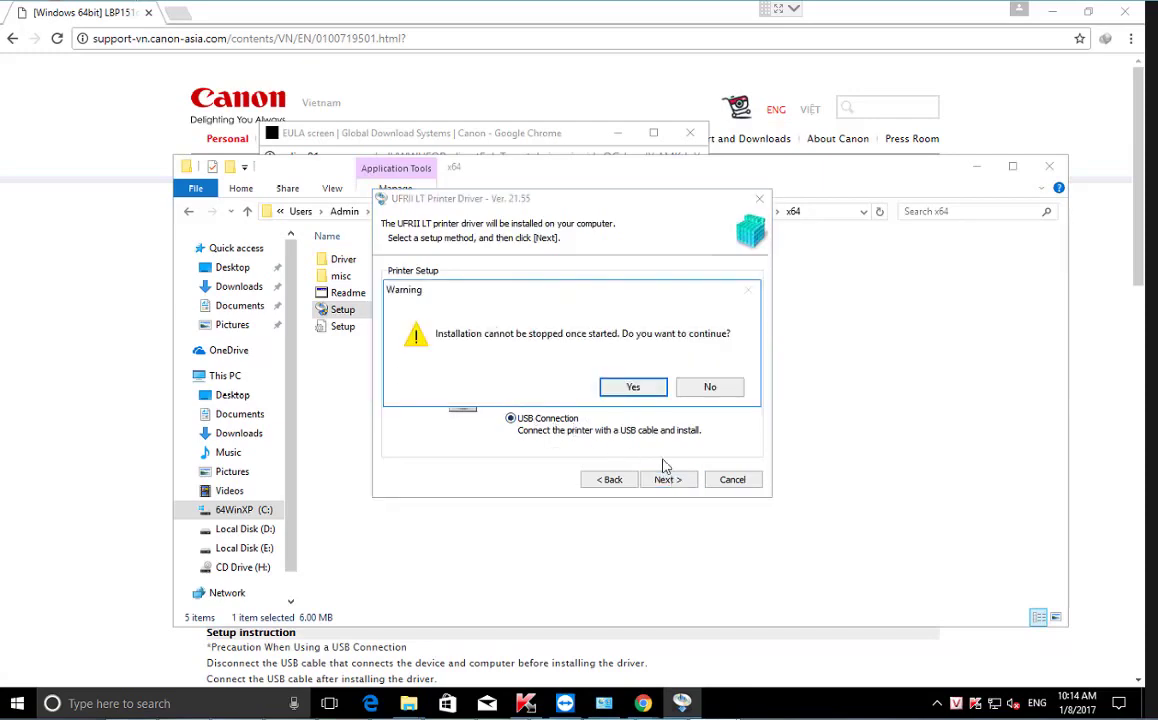
{"action": "left_click", "coordinate": [633, 387]}
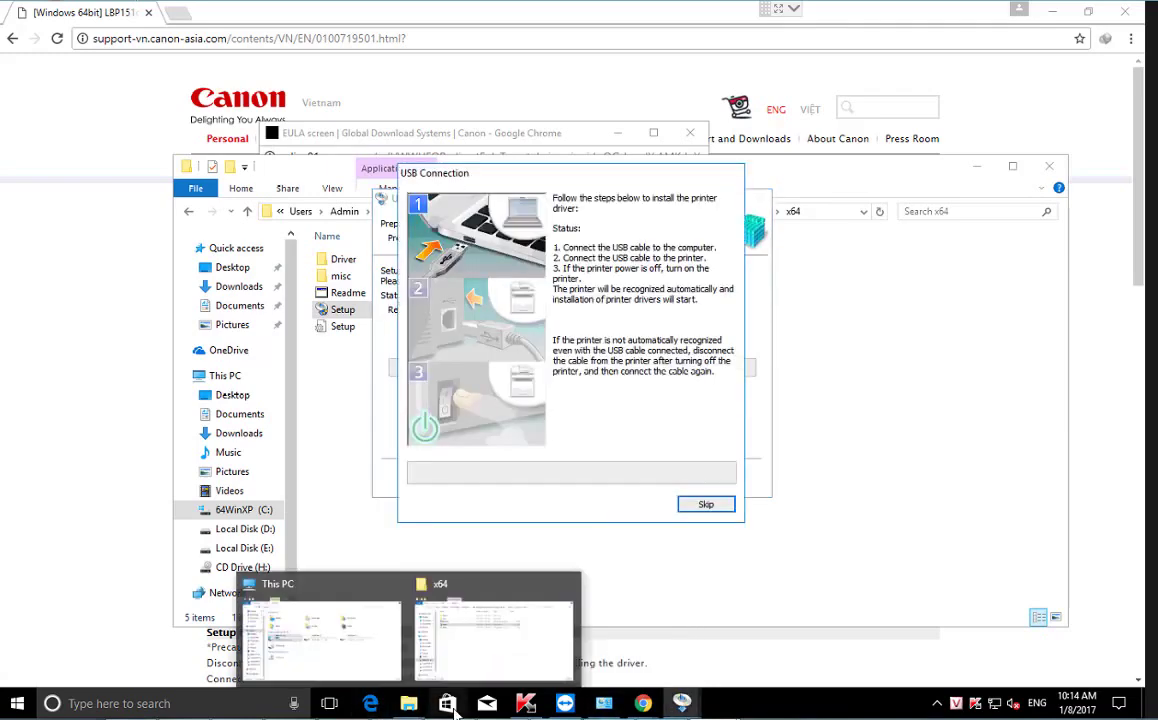
- Remove the existing Canon LBP151 printer from Devices and Printers, moving the USB Connection window out of the way
{"action": "mouse_move", "coordinate": [604, 705]}
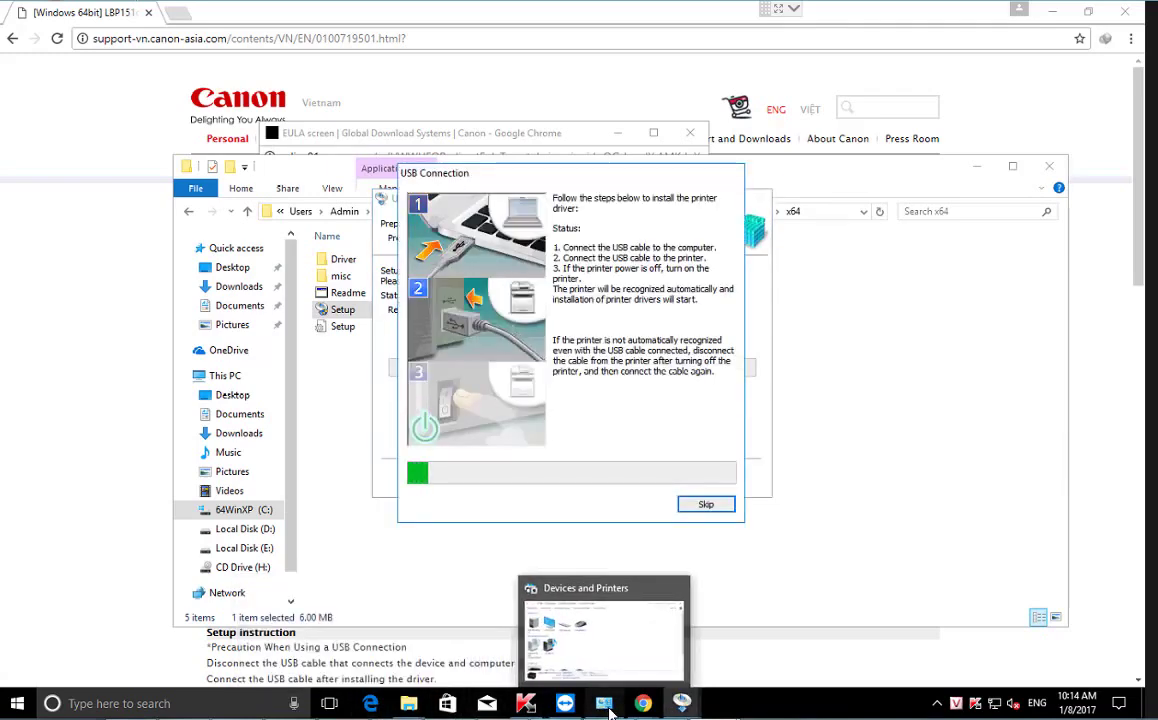
{"action": "left_click", "coordinate": [604, 705]}
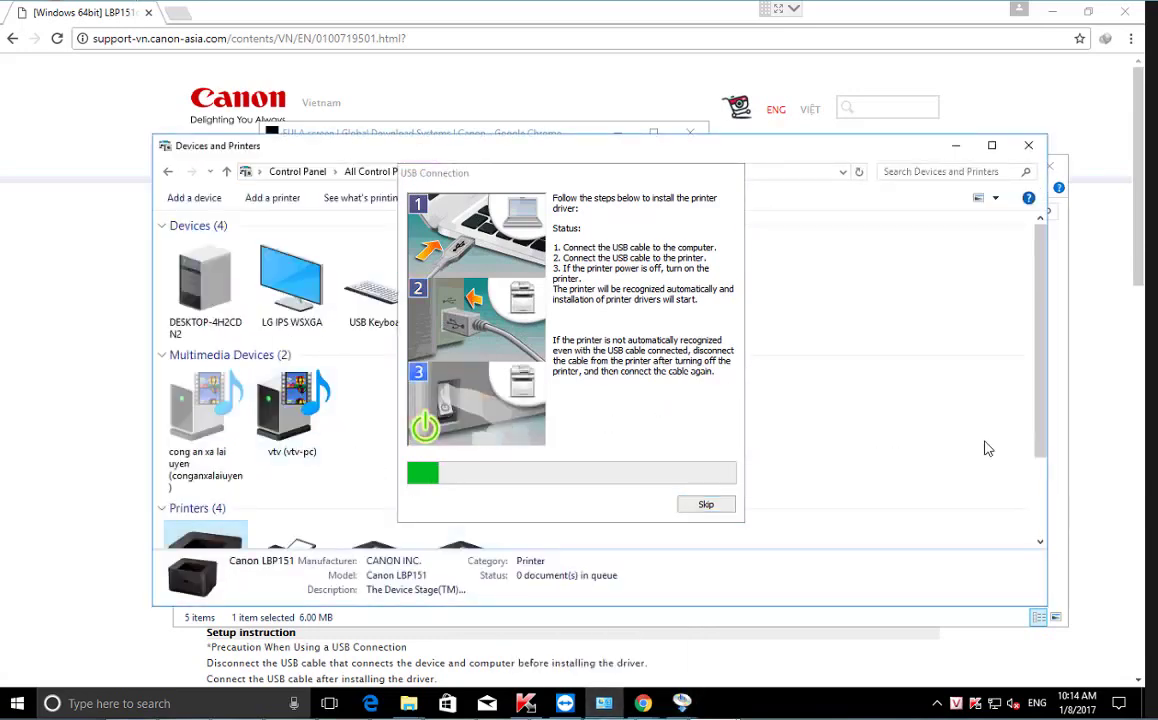
{"action": "scroll", "coordinate": [1040, 429], "scroll_direction": "down", "scroll_amount": 2}
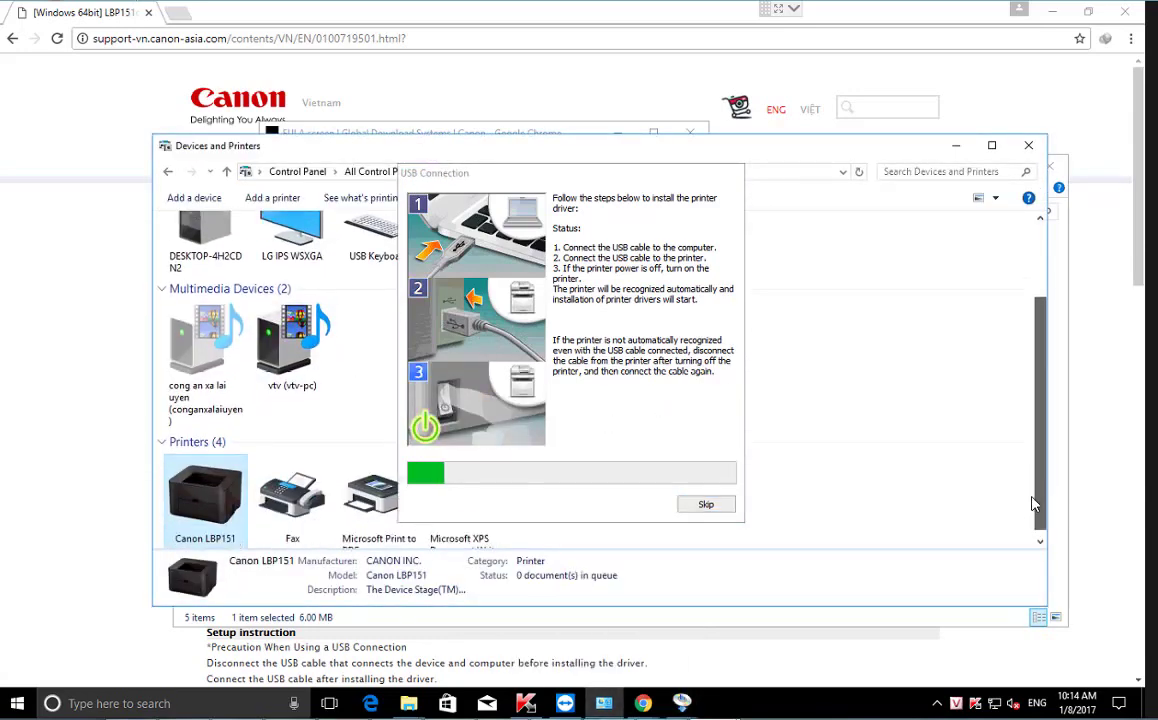
{"action": "right_click", "coordinate": [198, 466]}
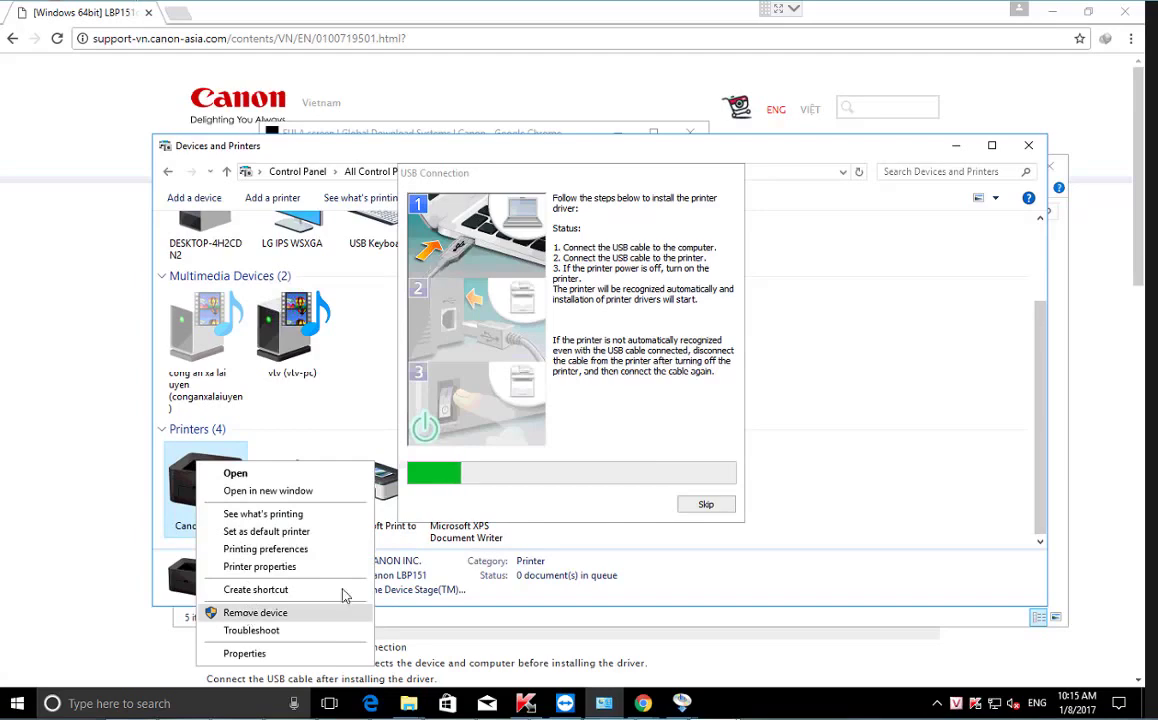
{"action": "left_click", "coordinate": [633, 457]}
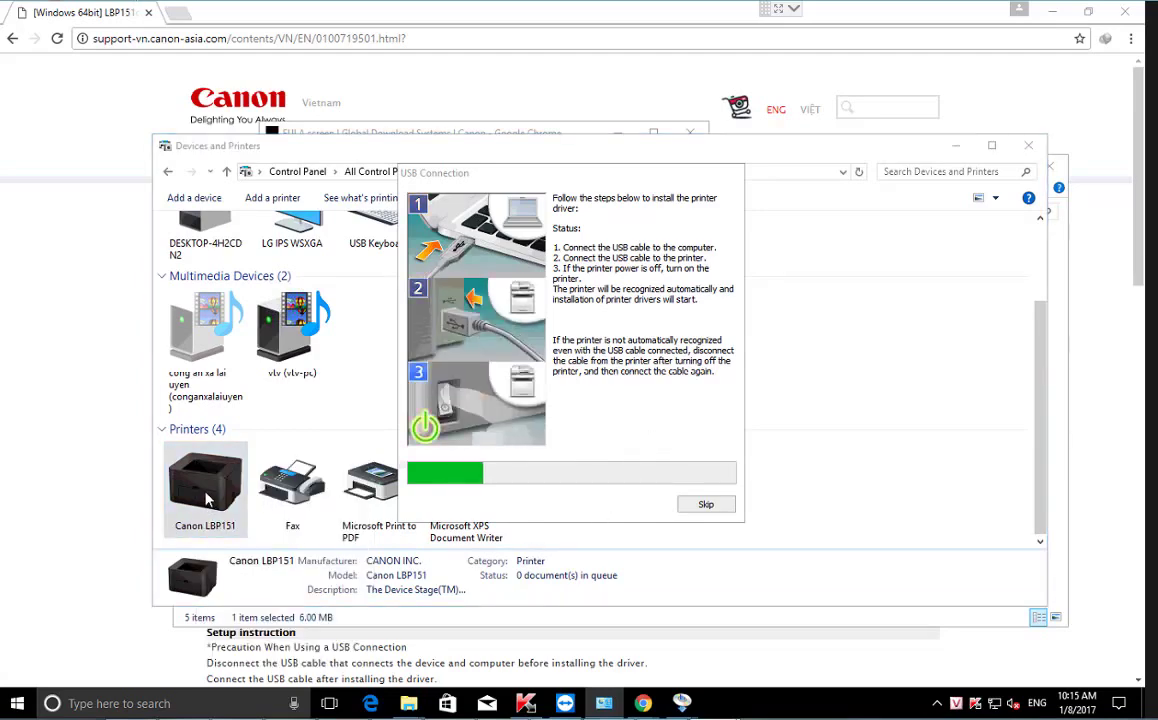
{"action": "left_click_drag", "start_coordinate": [530, 215], "coordinate": [832, 207]}
{"action": "key", "text": "Delete"}
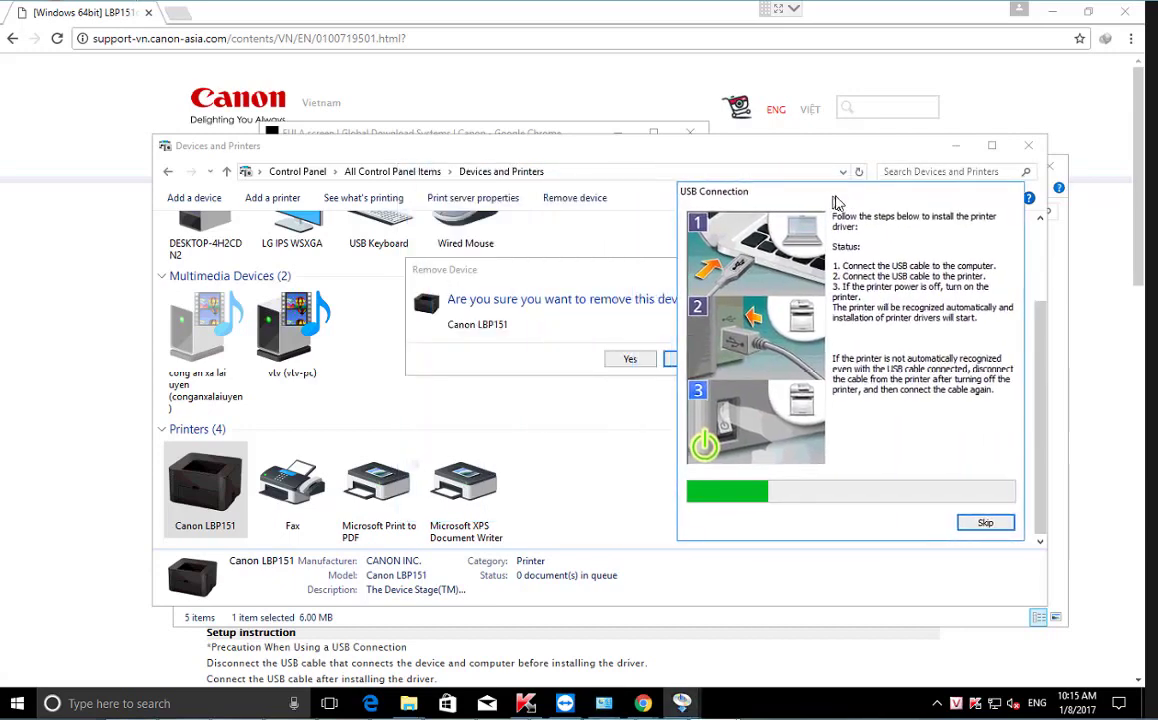
{"action": "left_click", "coordinate": [629, 359]}
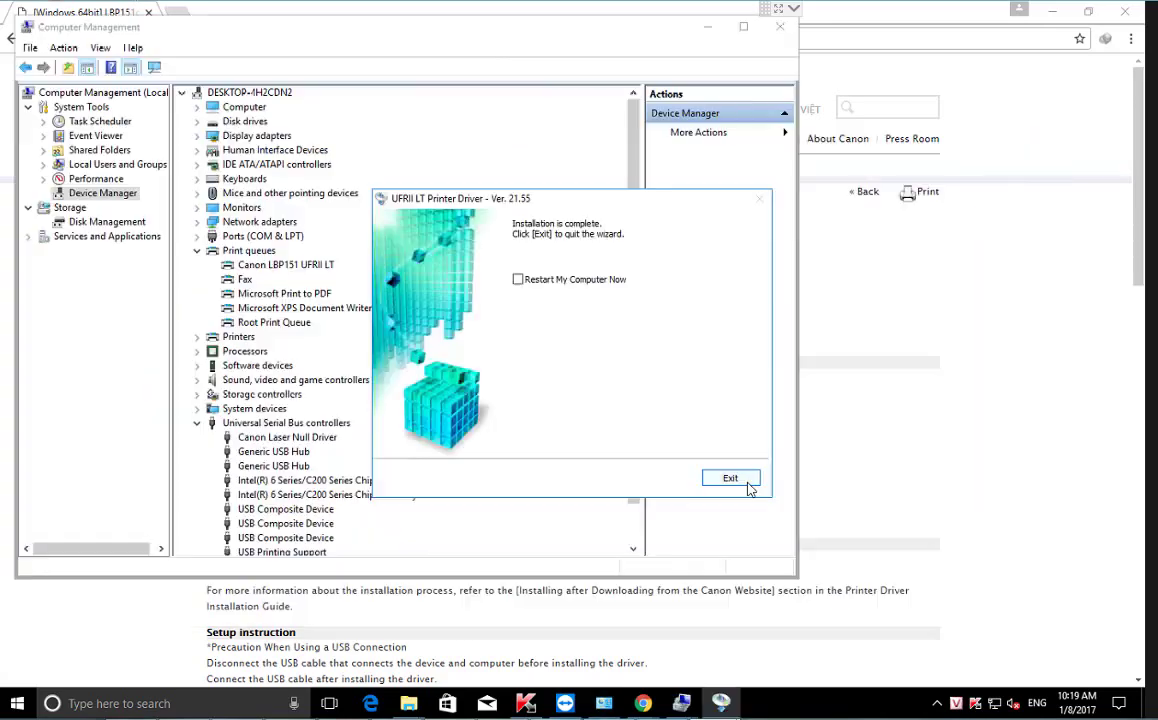
- Exit the UFRII LT driver wizard and refresh the device list in Devices and Printers
{"action": "left_click", "coordinate": [744, 481]}
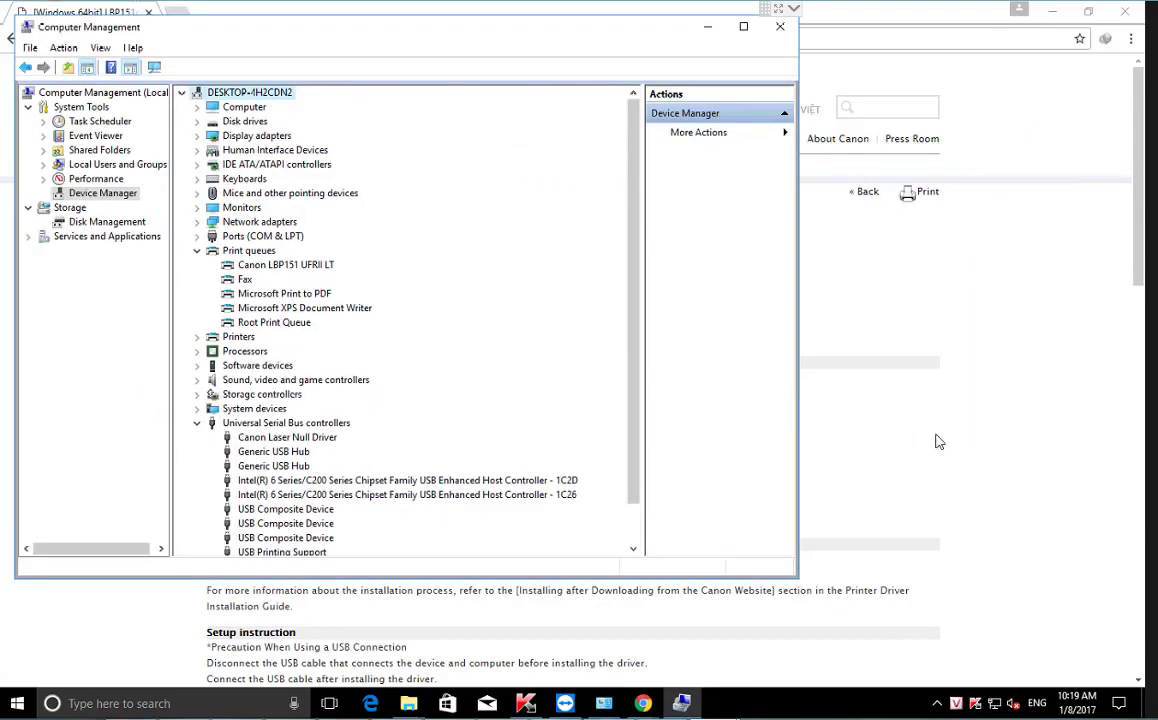
{"action": "mouse_move", "coordinate": [604, 703]}
{"action": "left_click", "coordinate": [585, 640]}
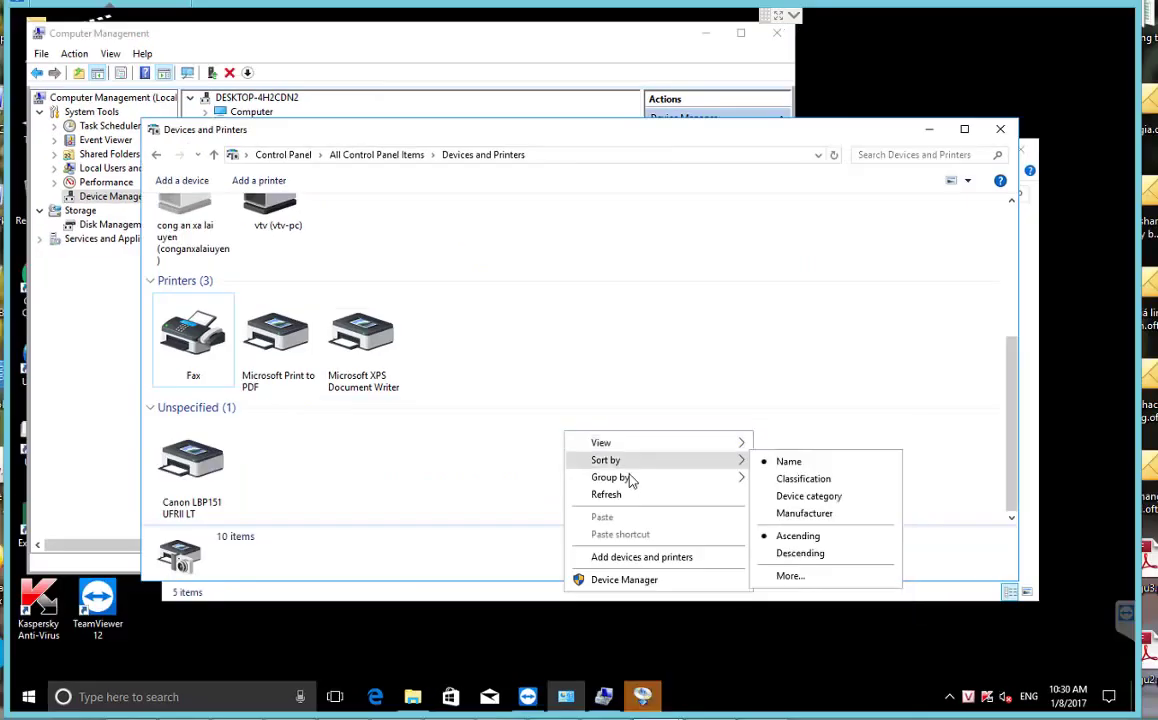
{"action": "left_click", "coordinate": [610, 495]}
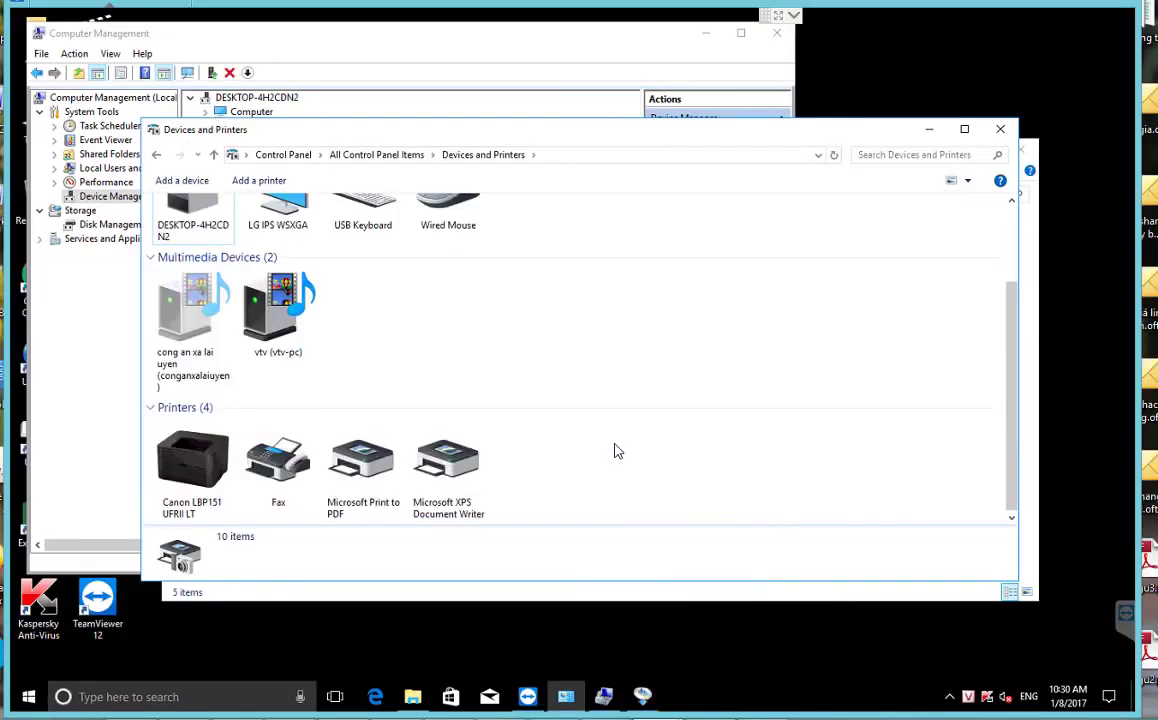
- Send a test page from the Canon LBP151 UFRII LT printer's properties and dismiss the print message
{"action": "left_click", "coordinate": [188, 481]}
{"action": "right_click", "coordinate": [188, 479]}
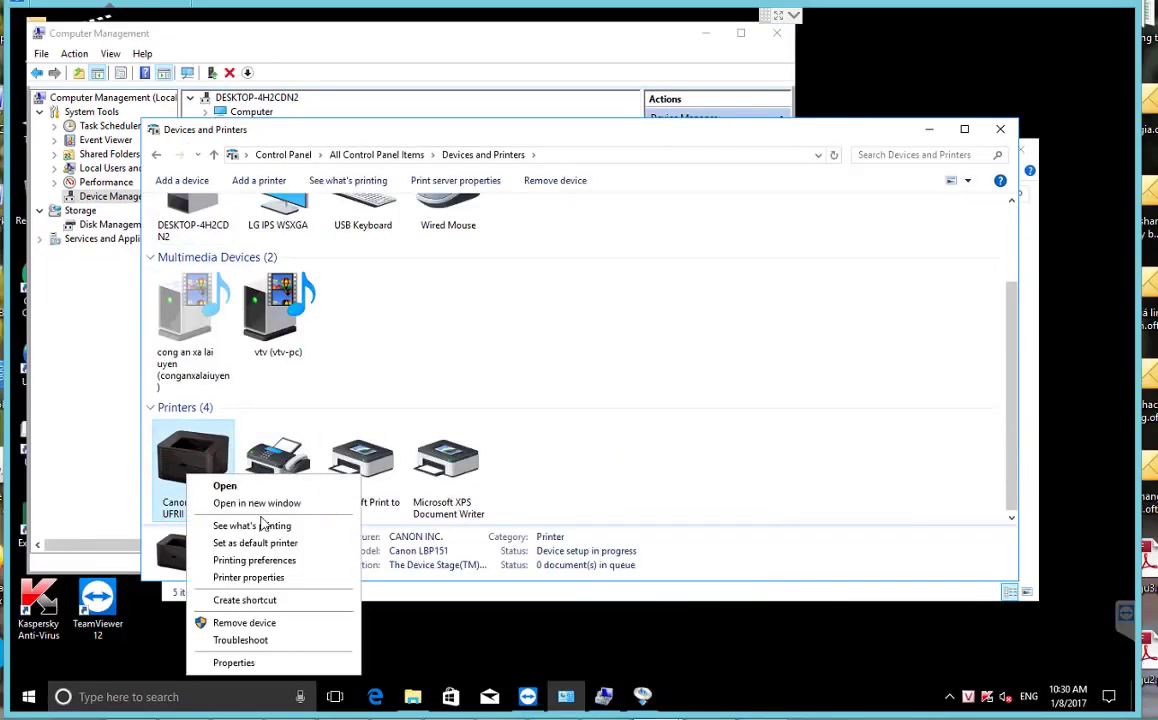
{"action": "left_click", "coordinate": [270, 579]}
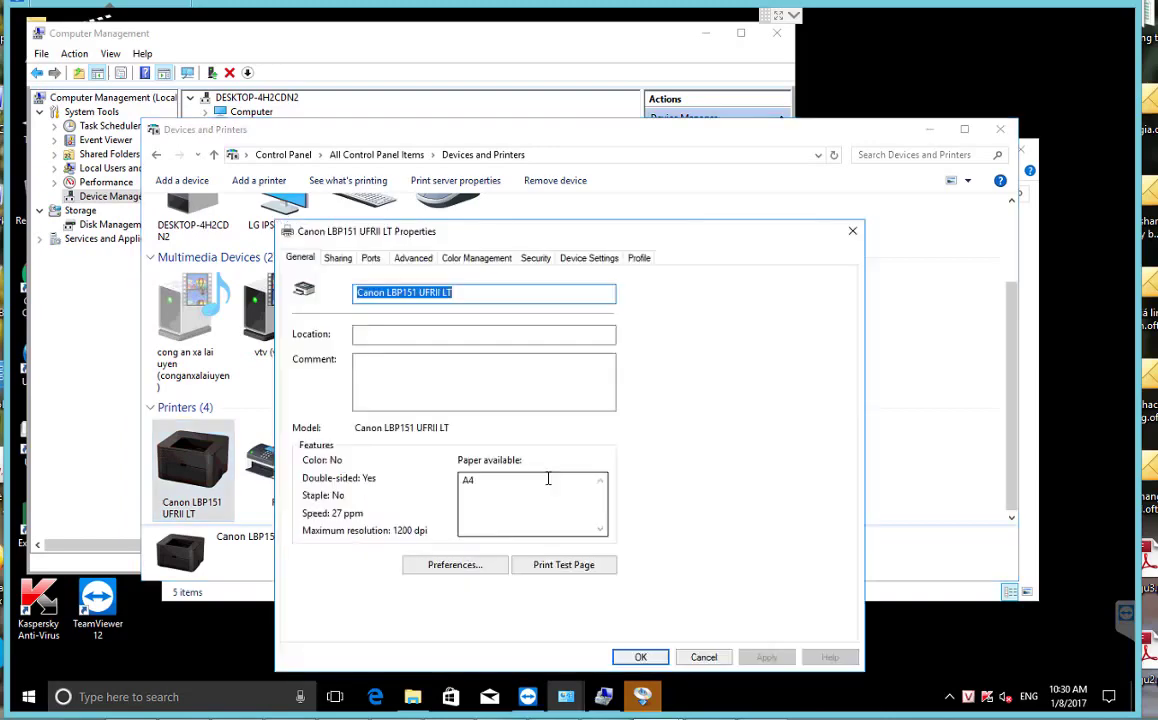
{"action": "left_click", "coordinate": [585, 568]}
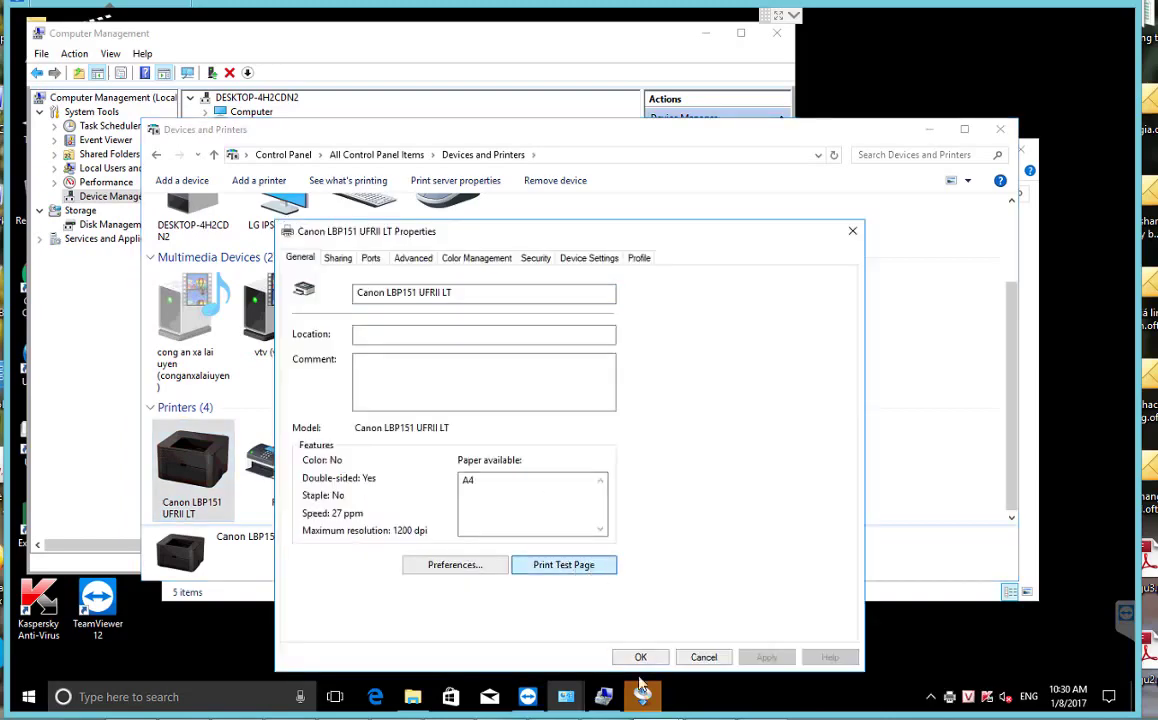
{"action": "left_click", "coordinate": [668, 389]}
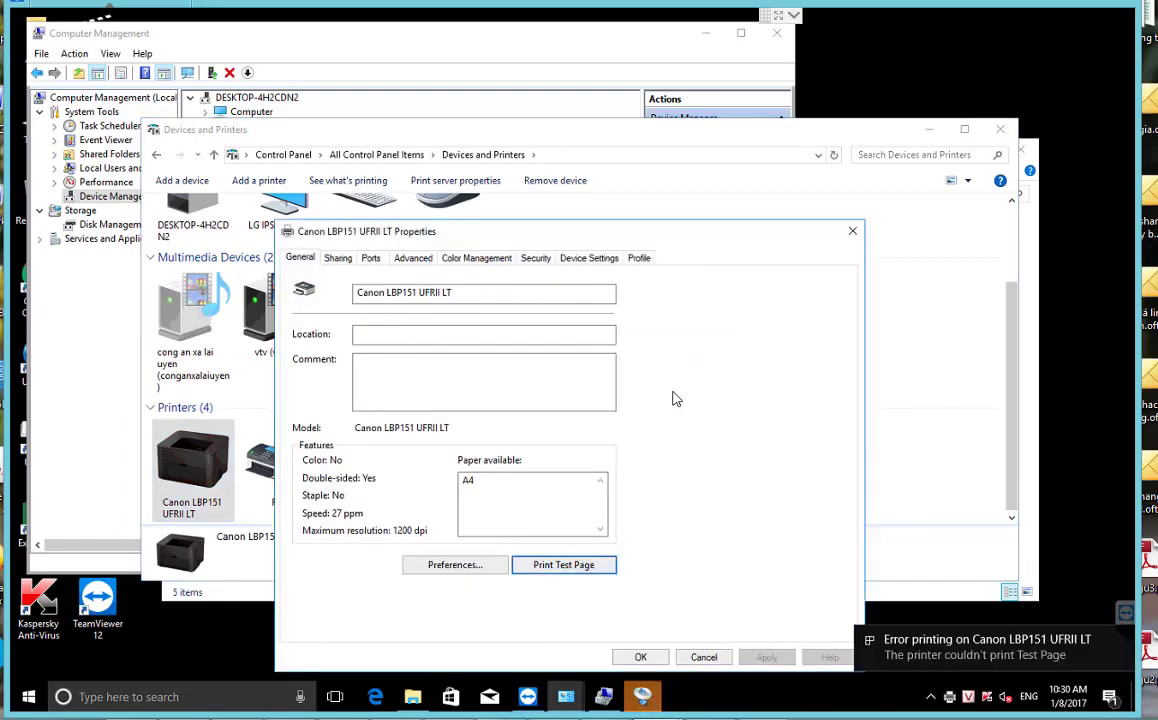
- Cancel the Test Page document in the Canon LBP151 UFRII LT print queue and close the queue
{"action": "left_click", "coordinate": [990, 648]}
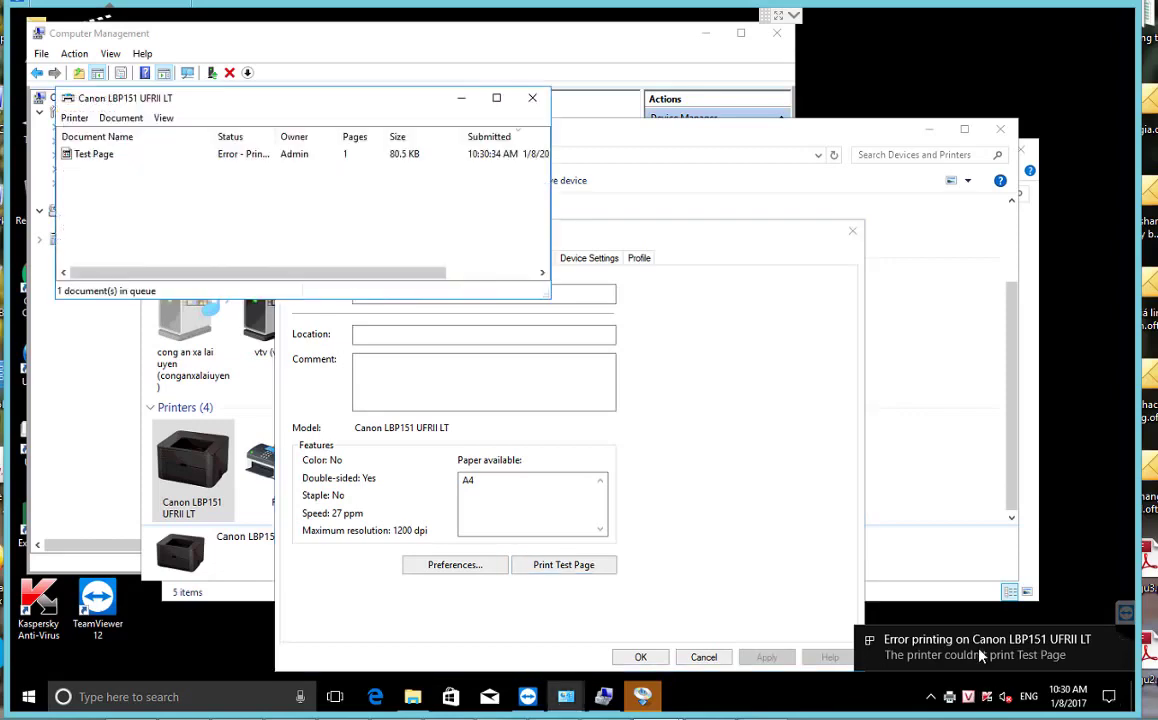
{"action": "left_click", "coordinate": [92, 155]}
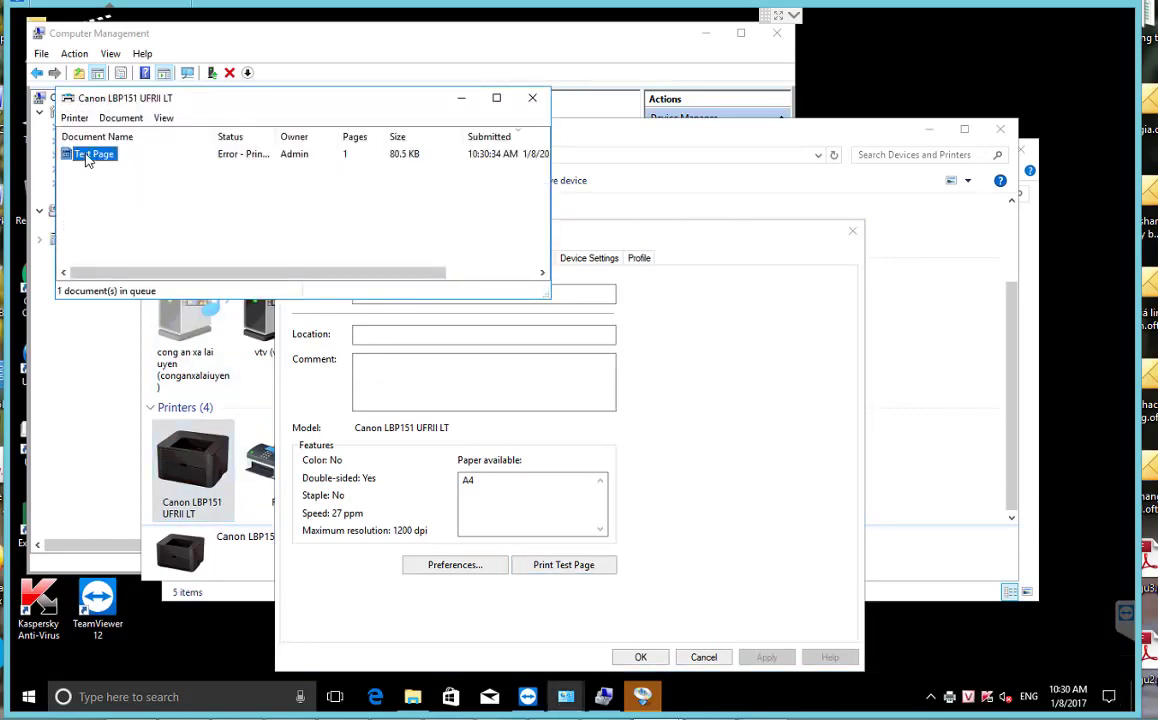
{"action": "right_click", "coordinate": [87, 160]}
{"action": "left_click", "coordinate": [127, 202]}
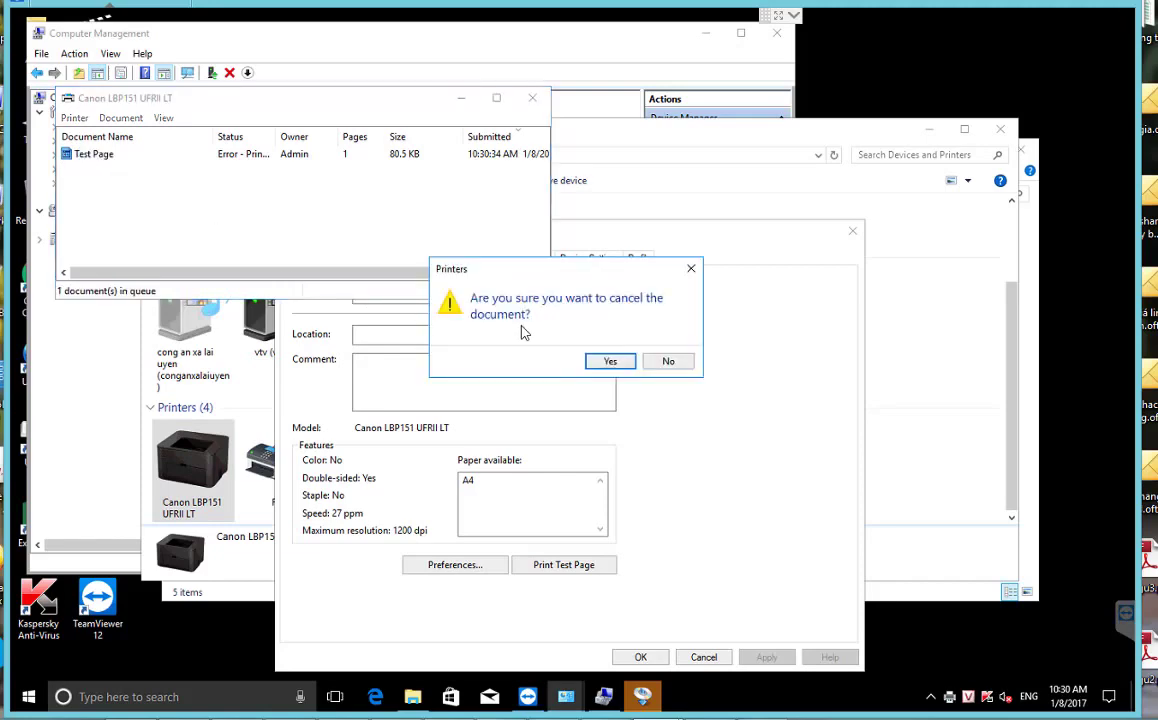
{"action": "left_click", "coordinate": [610, 361]}
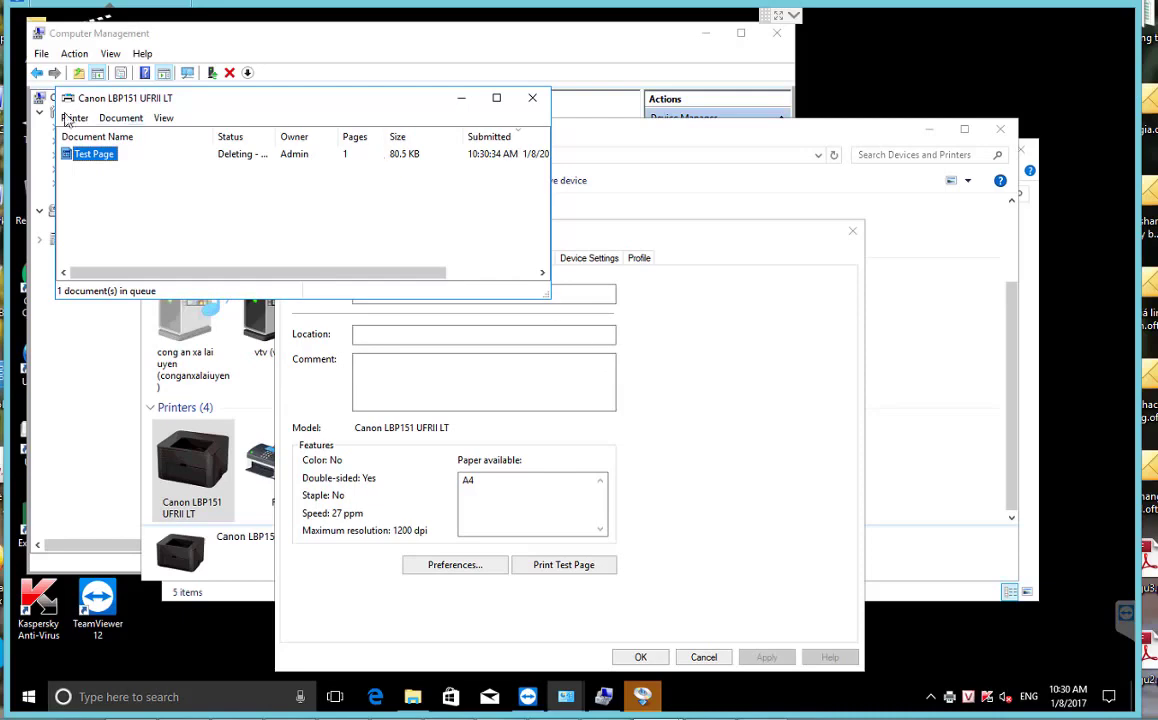
{"action": "left_click", "coordinate": [532, 98]}
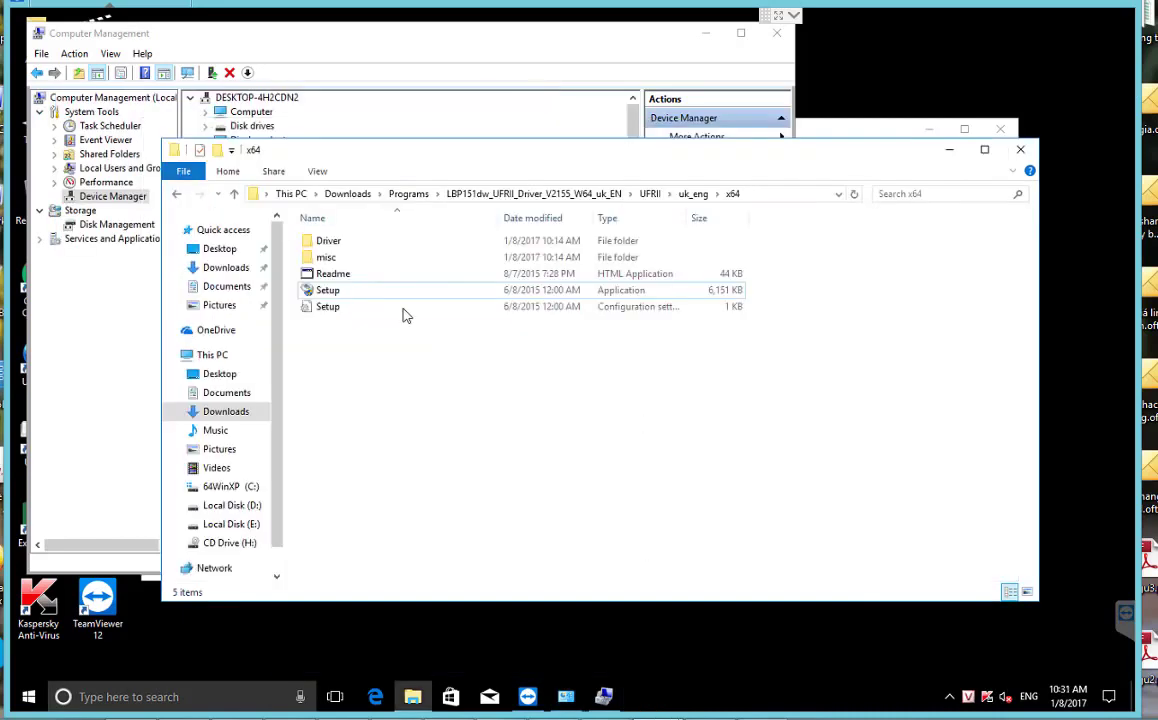
- Go back to the LBP151dw_UFRII_Driver_V2155_W64_uk_EN folder and open Printer_Status_Window > uk_eng > x64
{"action": "left_click", "coordinate": [650, 194]}
{"action": "left_click", "coordinate": [556, 193]}
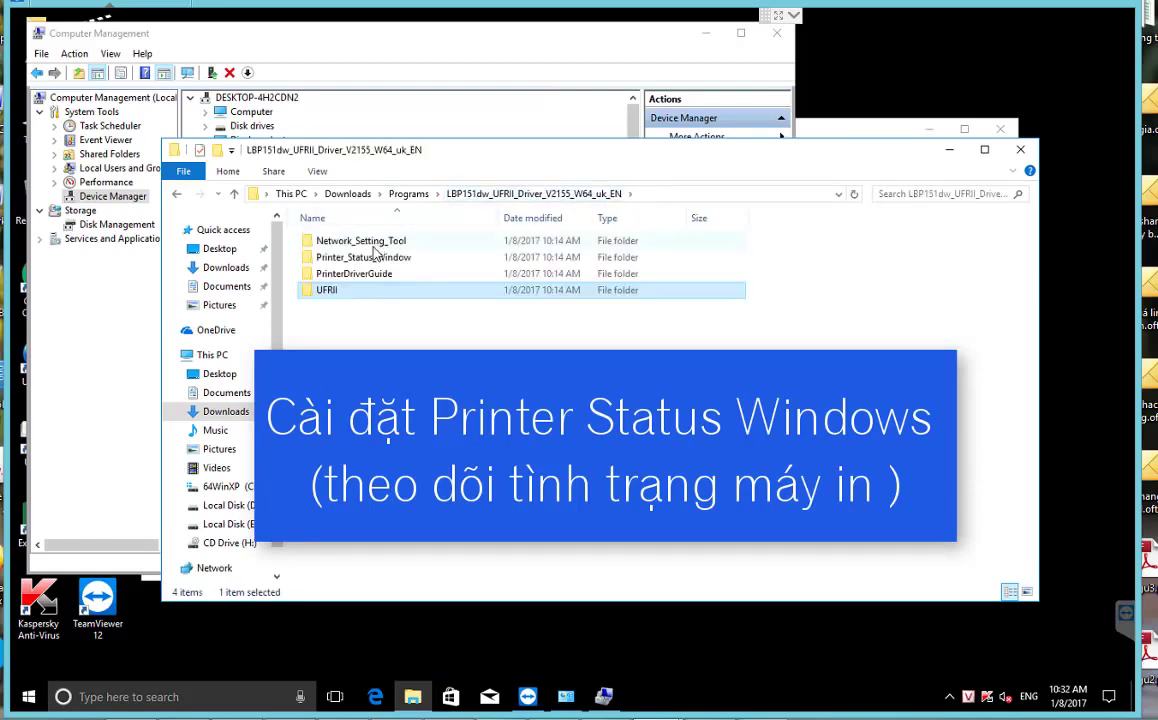
{"action": "double_click", "coordinate": [374, 245]}
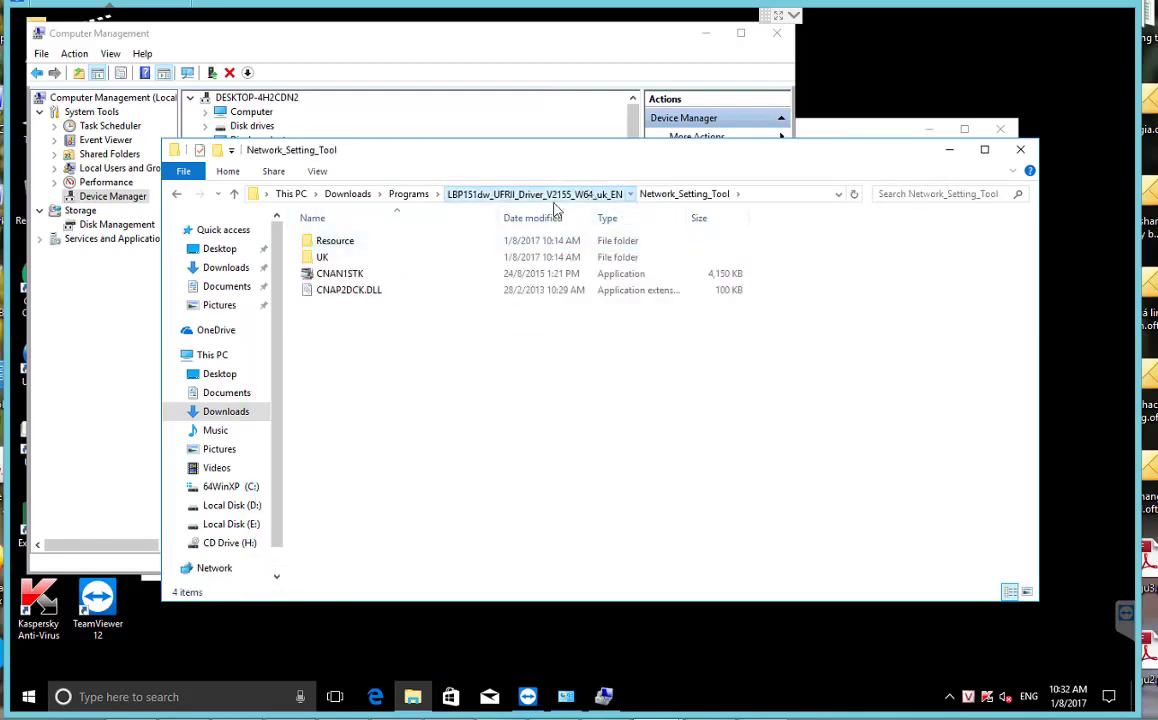
{"action": "left_click", "coordinate": [556, 193]}
{"action": "double_click", "coordinate": [390, 260]}
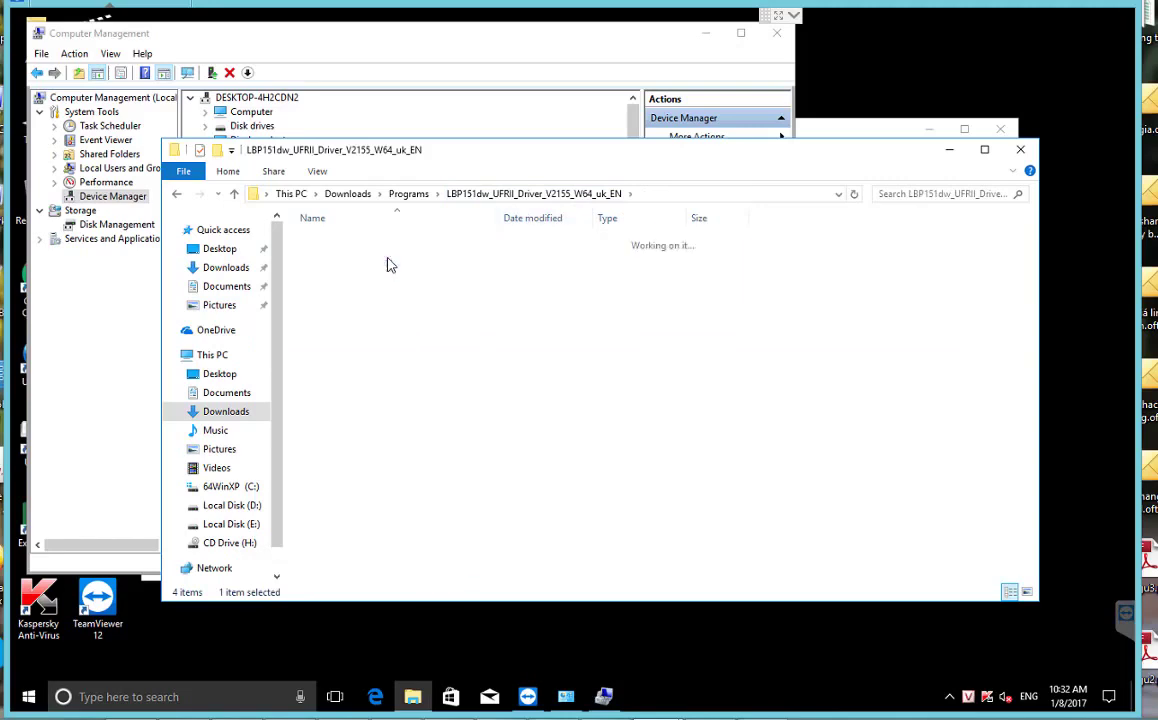
{"action": "double_click", "coordinate": [333, 245]}
{"action": "double_click", "coordinate": [333, 250]}
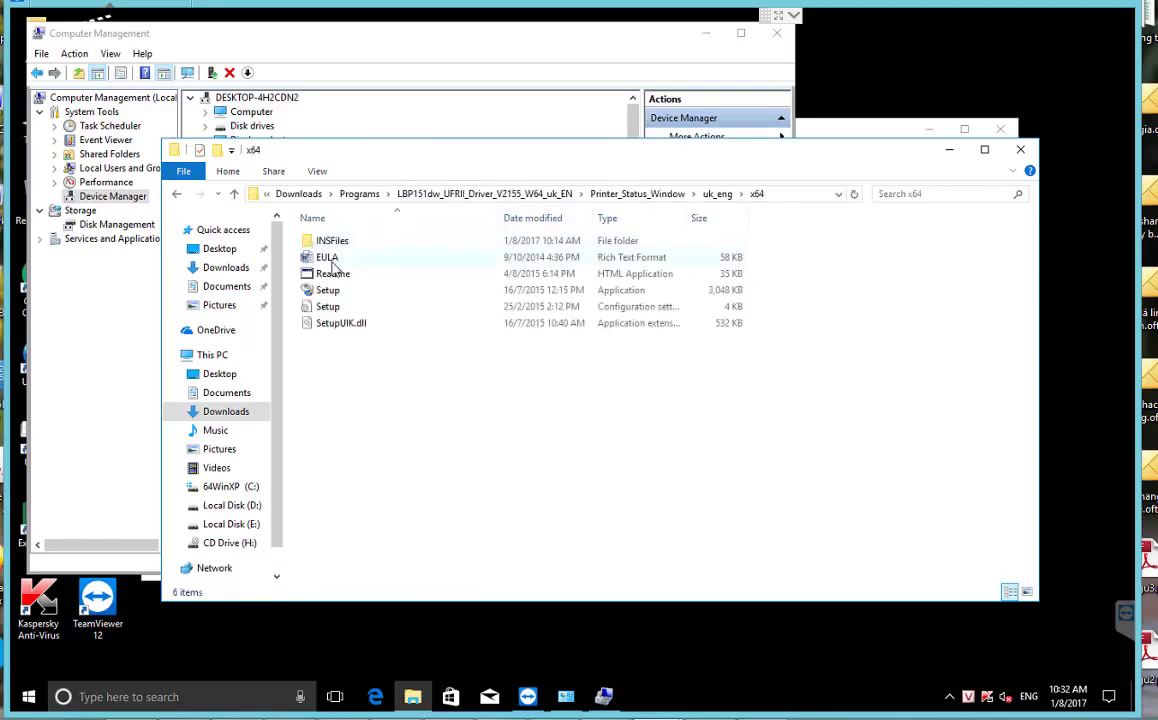
- Run Setup to install the LBP151 Printer Status Window, allowing the Canon Ports device software, and exit the wizard
{"action": "left_click", "coordinate": [328, 291]}
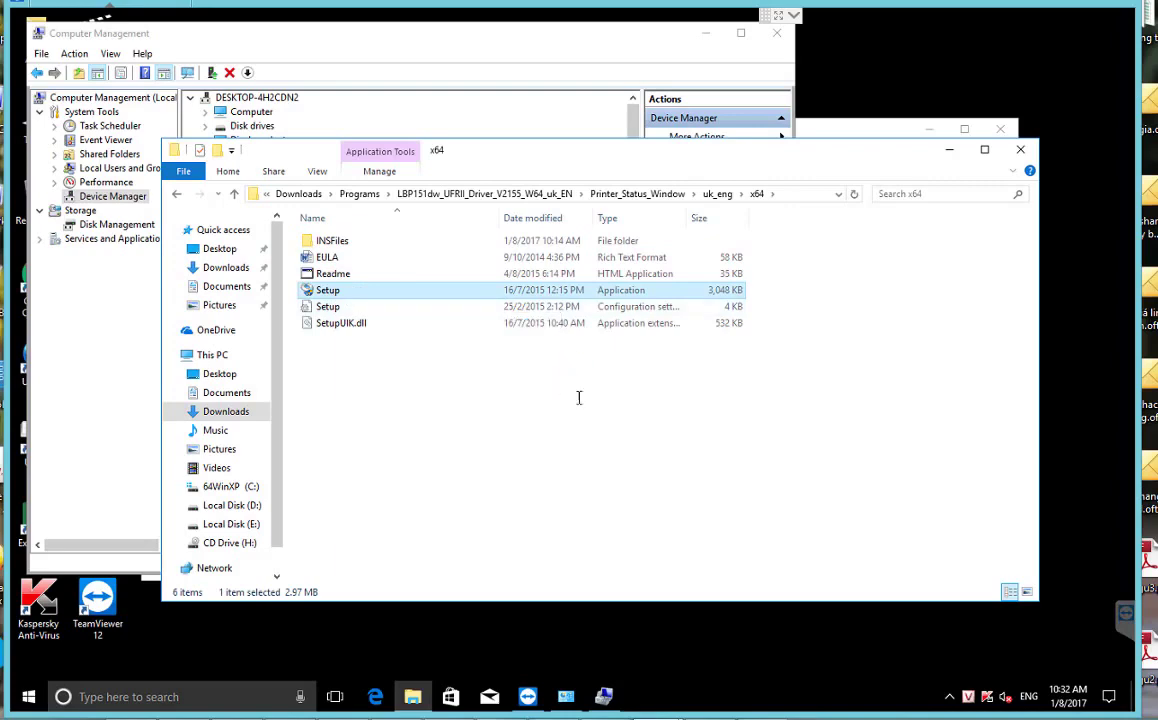
{"action": "left_click", "coordinate": [674, 479]}
{"action": "left_click", "coordinate": [665, 476]}
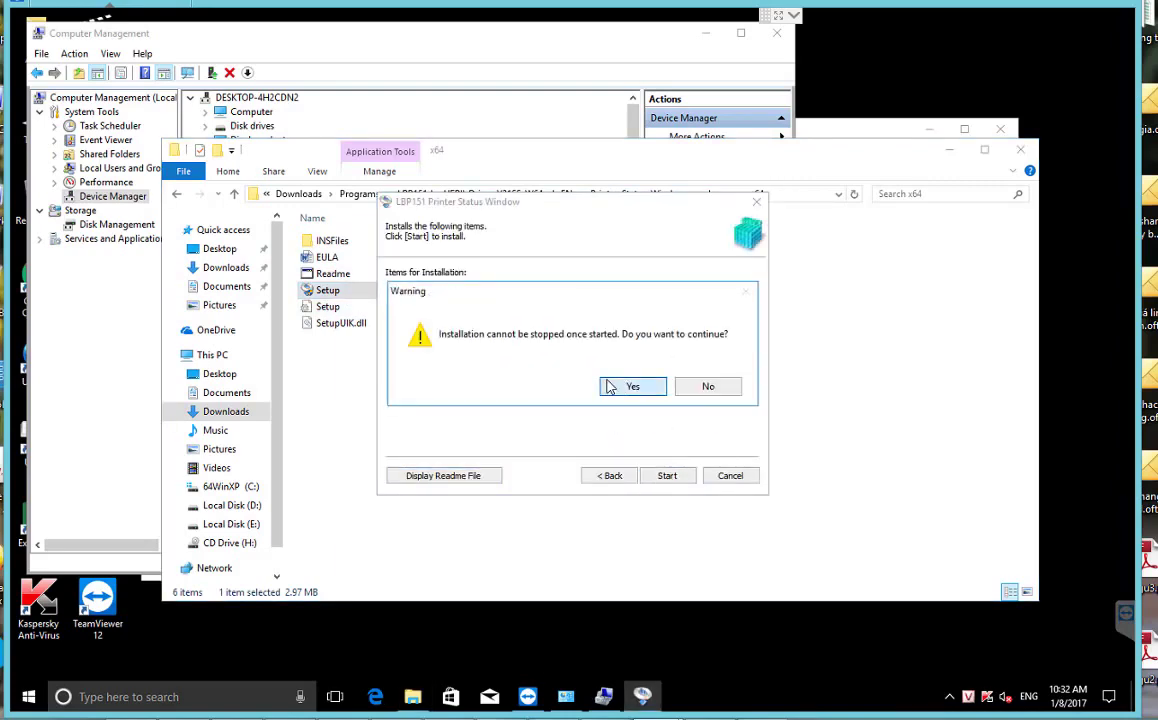
{"action": "left_click", "coordinate": [630, 386]}
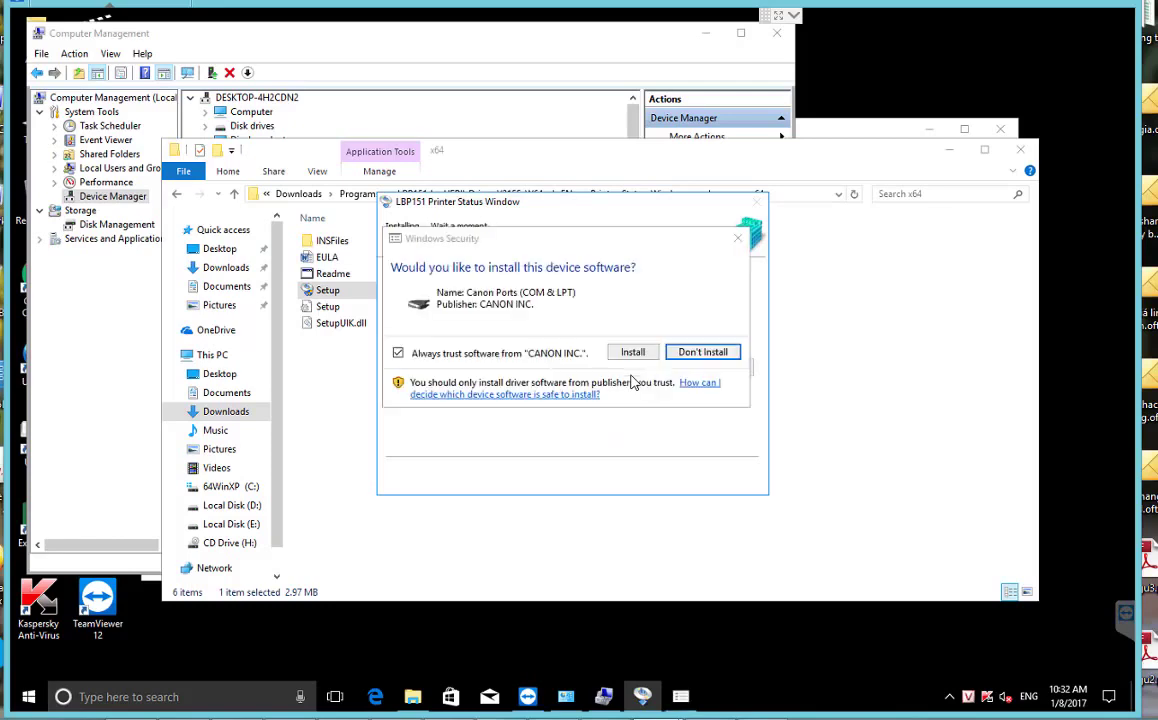
{"action": "left_click", "coordinate": [634, 354]}
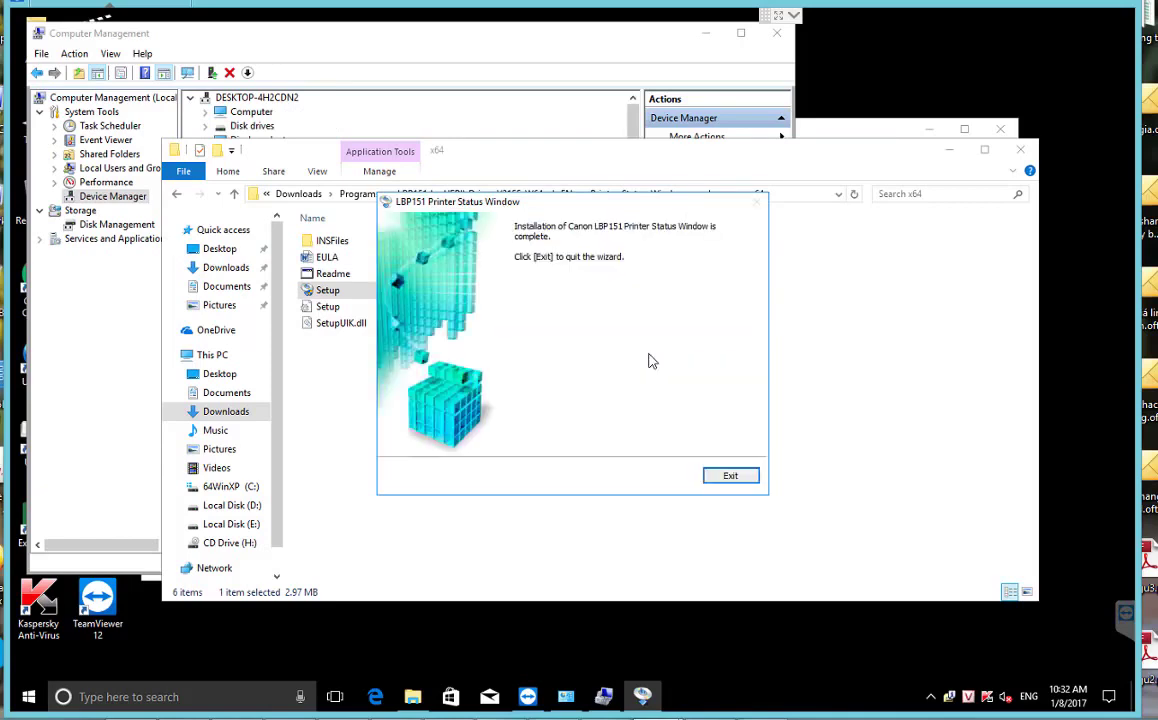
{"action": "left_click", "coordinate": [740, 477]}
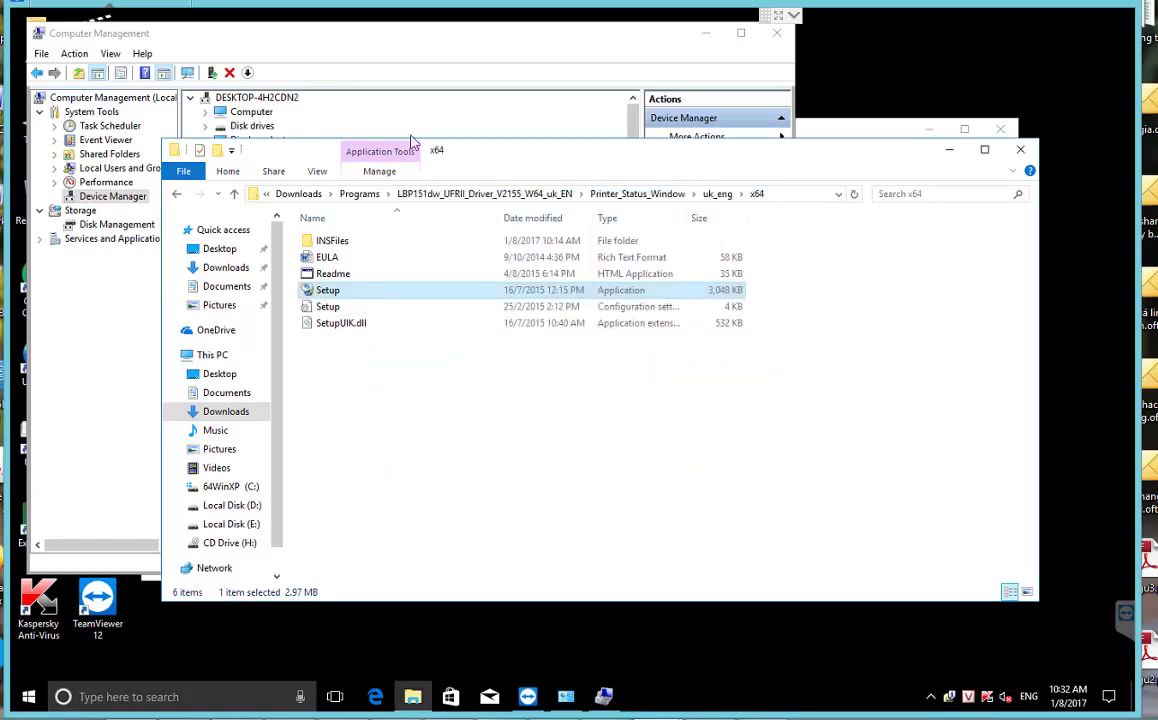
- Scan for hardware changes in Device Manager and check the USB controllers list
{"action": "left_click", "coordinate": [345, 28]}
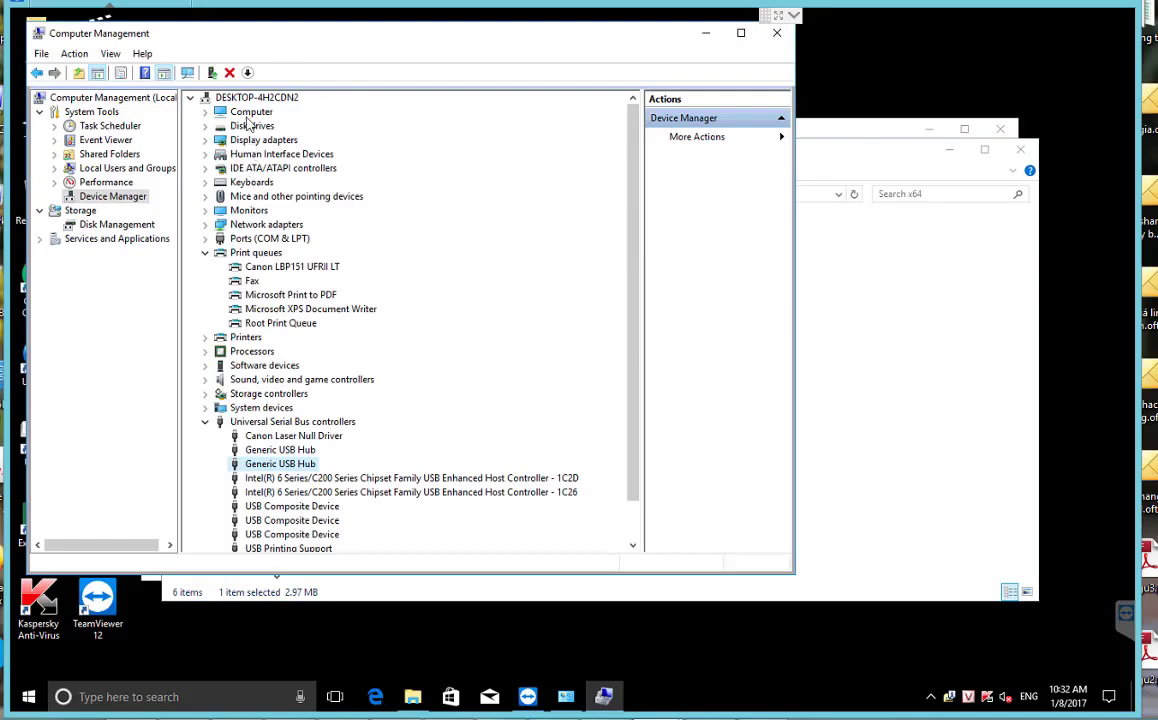
{"action": "left_click", "coordinate": [186, 74]}
{"action": "scroll", "coordinate": [574, 364], "scroll_direction": "down", "scroll_amount": 1}
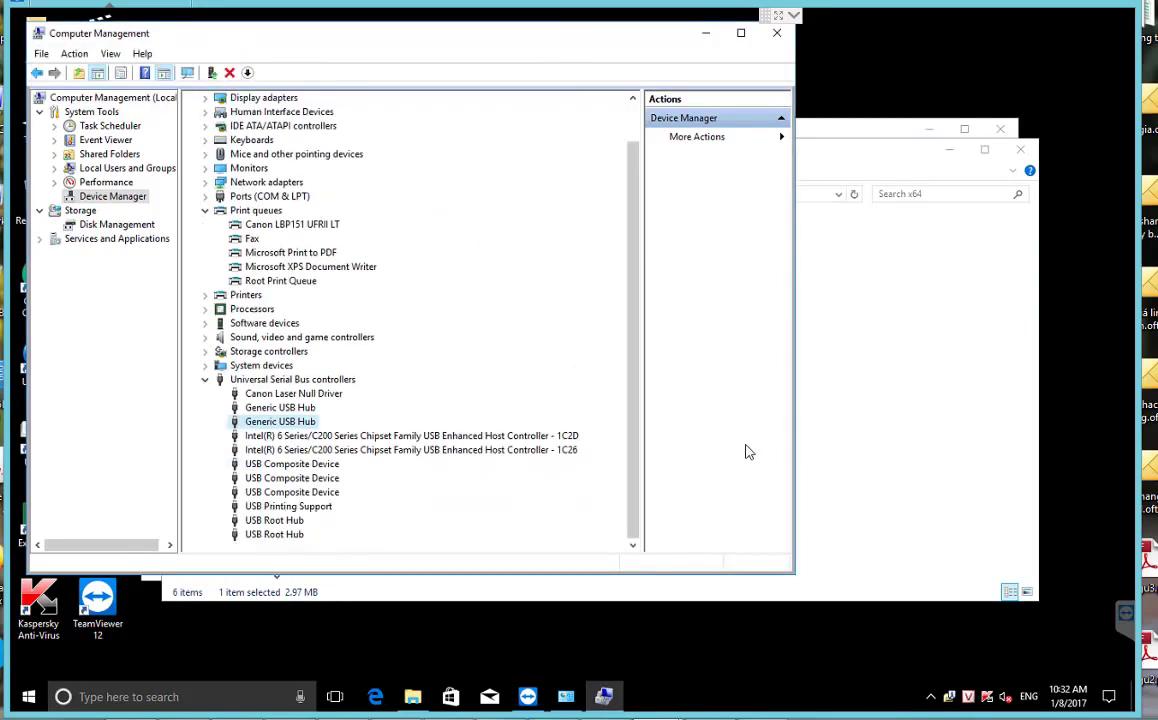
{"action": "left_click", "coordinate": [897, 450]}
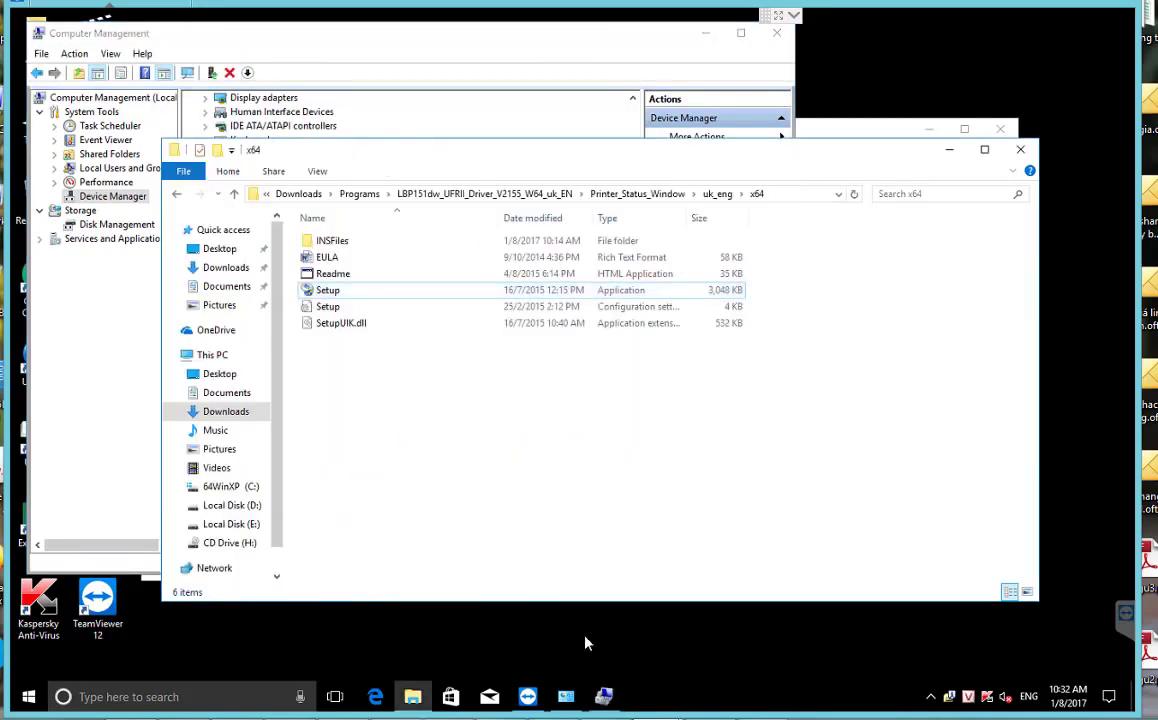
- Refresh Devices and Printers, check the Canon LBP151 UFRII LT print queue, and close both the queue and the printer window
{"action": "left_click", "coordinate": [578, 710]}
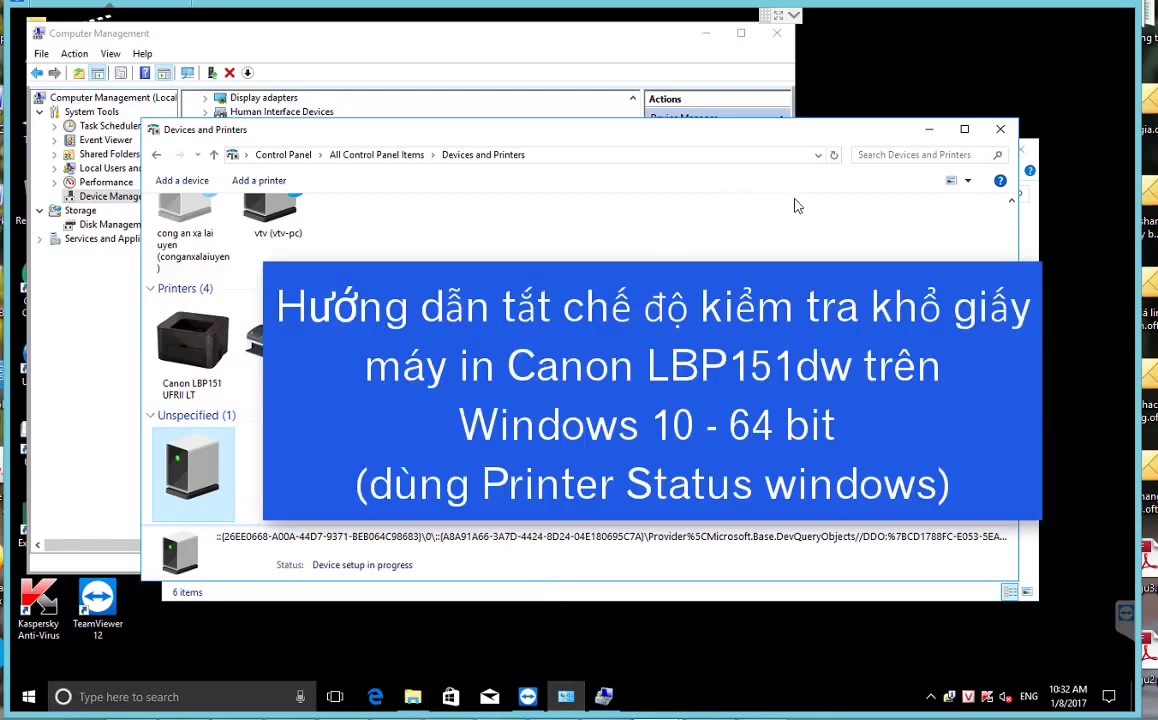
{"action": "left_click", "coordinate": [836, 157]}
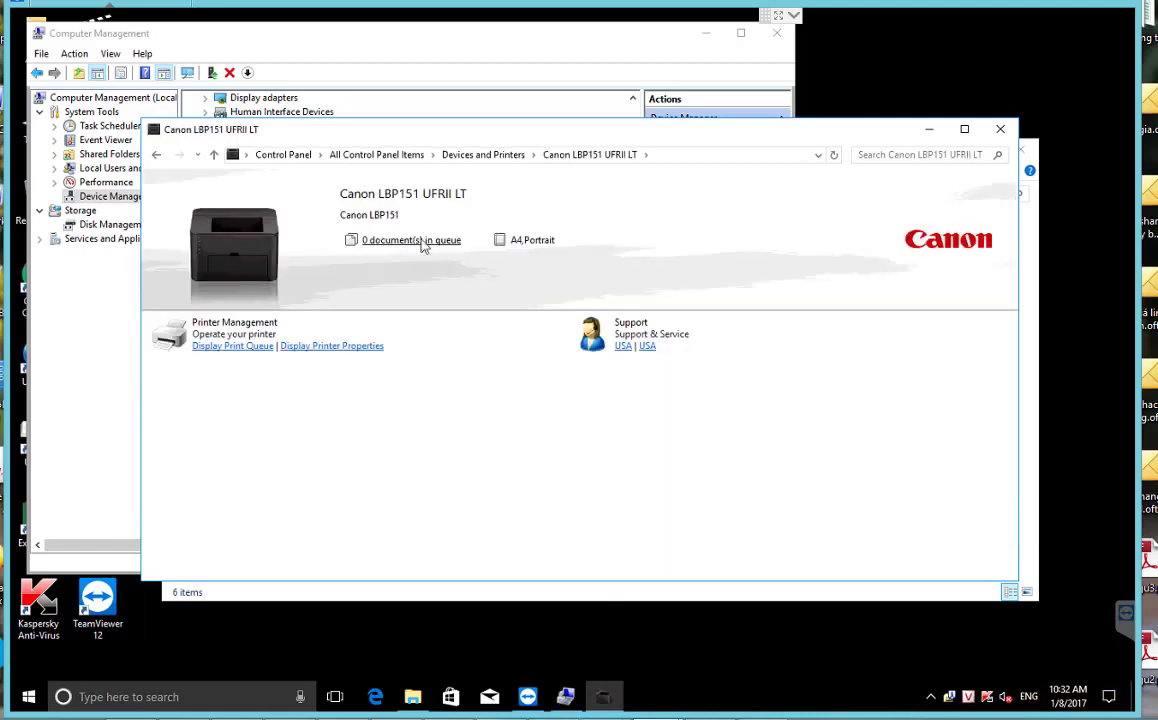
{"action": "left_click", "coordinate": [393, 233]}
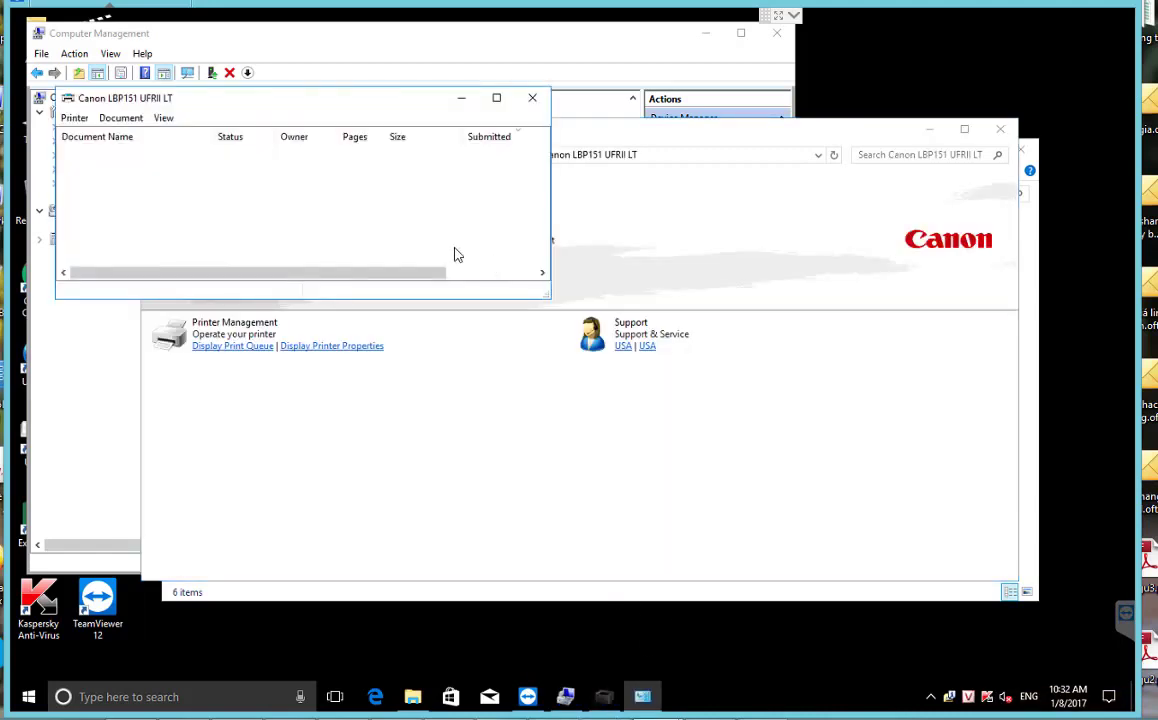
{"action": "left_click", "coordinate": [532, 97]}
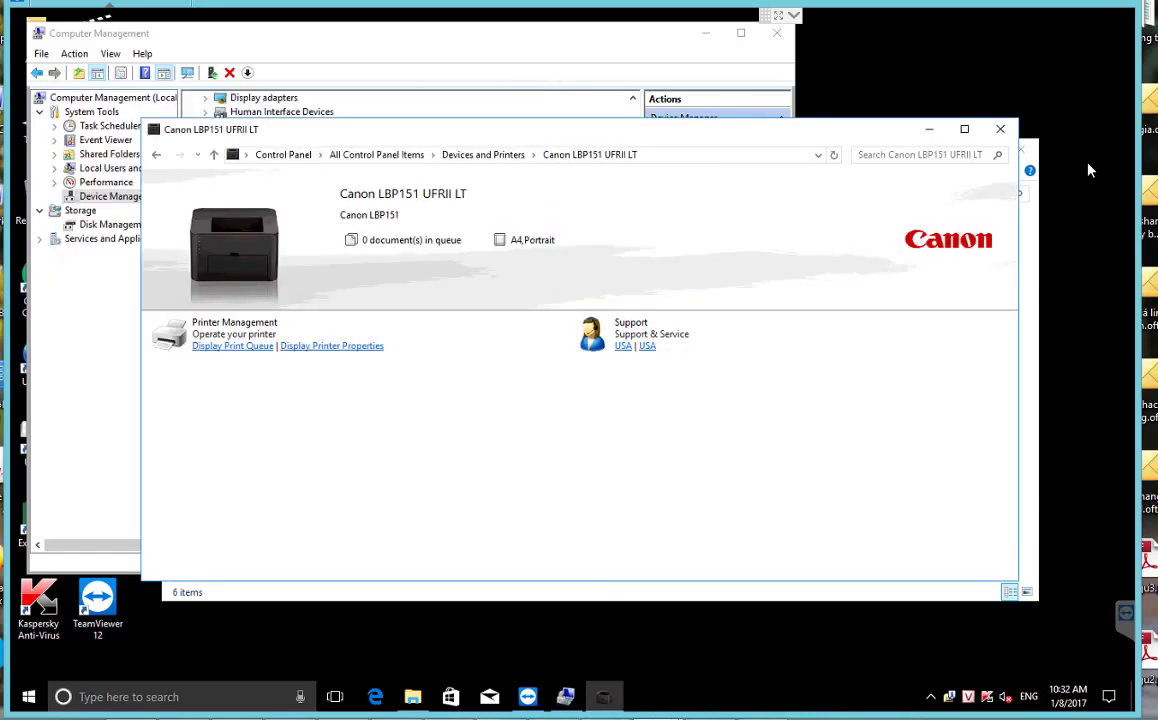
{"action": "left_click", "coordinate": [1000, 129]}
- Open the Canon LBP151 UFRII LT Printer Status Window and set its Action When Paper Size Mismatch device setting to Force Output
{"action": "left_click", "coordinate": [950, 700]}
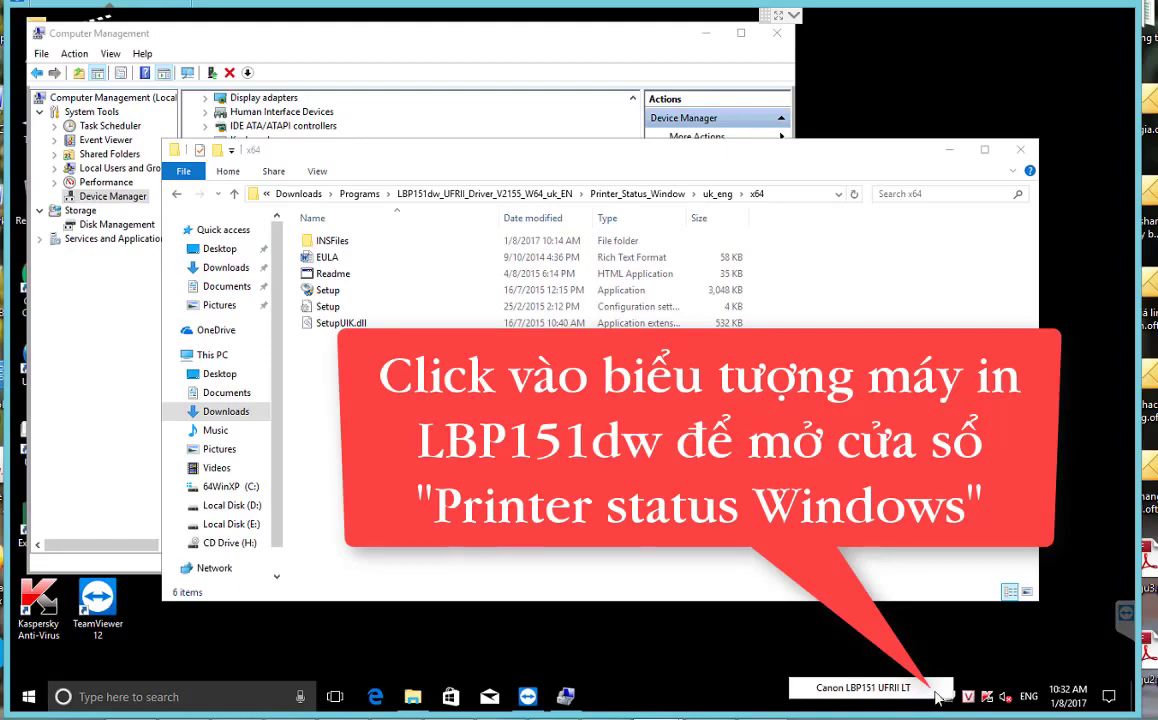
{"action": "left_click", "coordinate": [938, 694]}
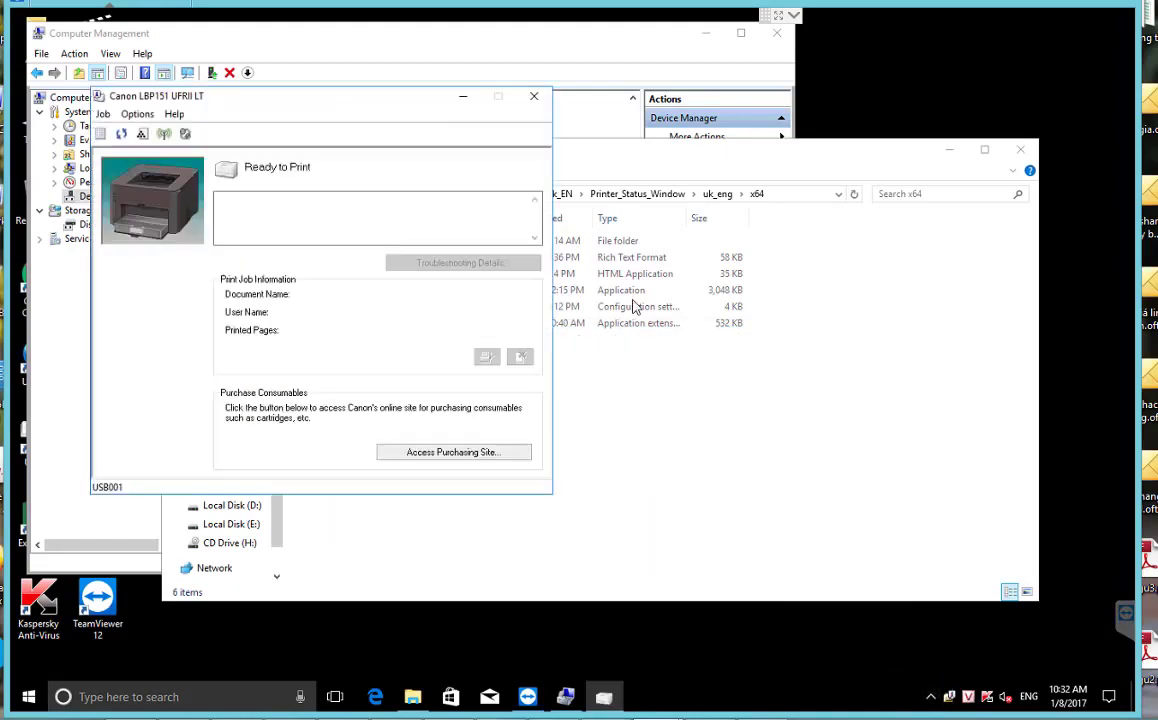
{"action": "left_click", "coordinate": [138, 114]}
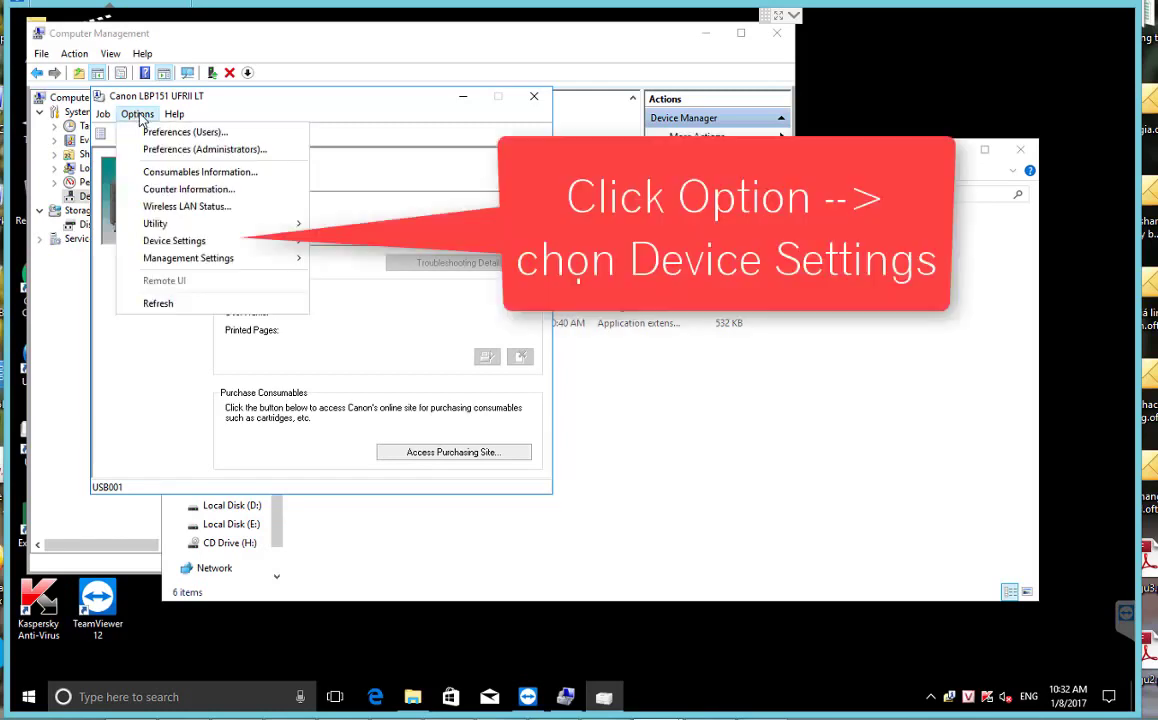
{"action": "mouse_move", "coordinate": [178, 241]}
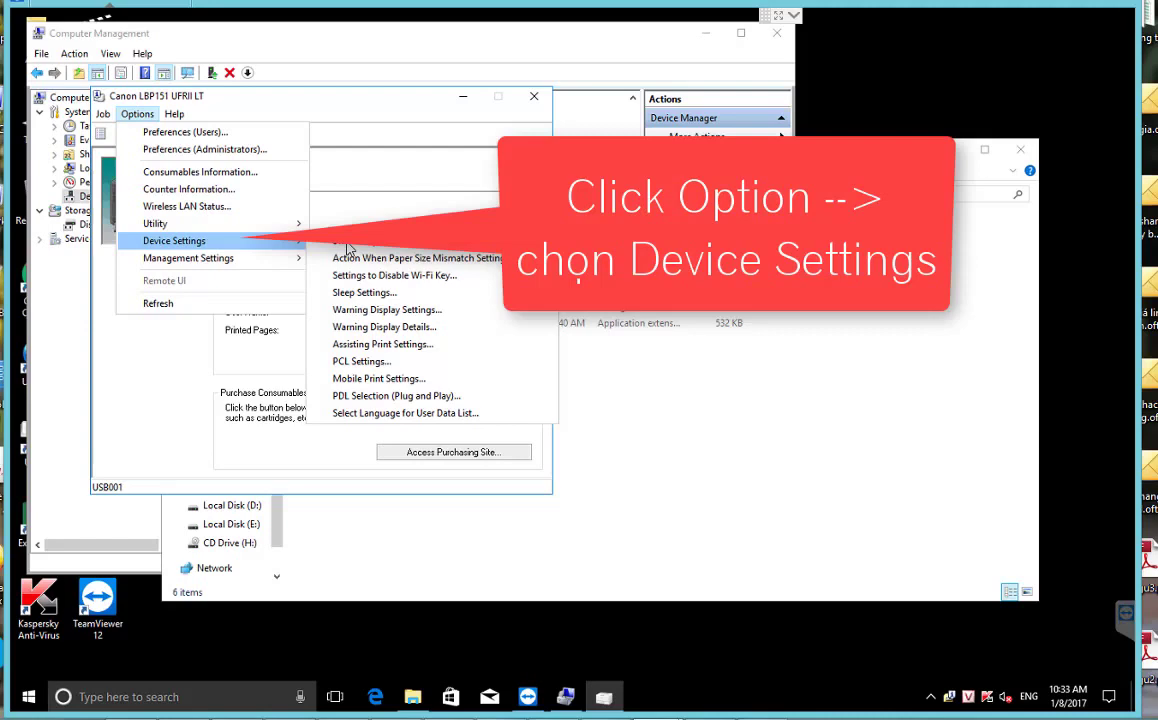
{"action": "left_click", "coordinate": [396, 262]}
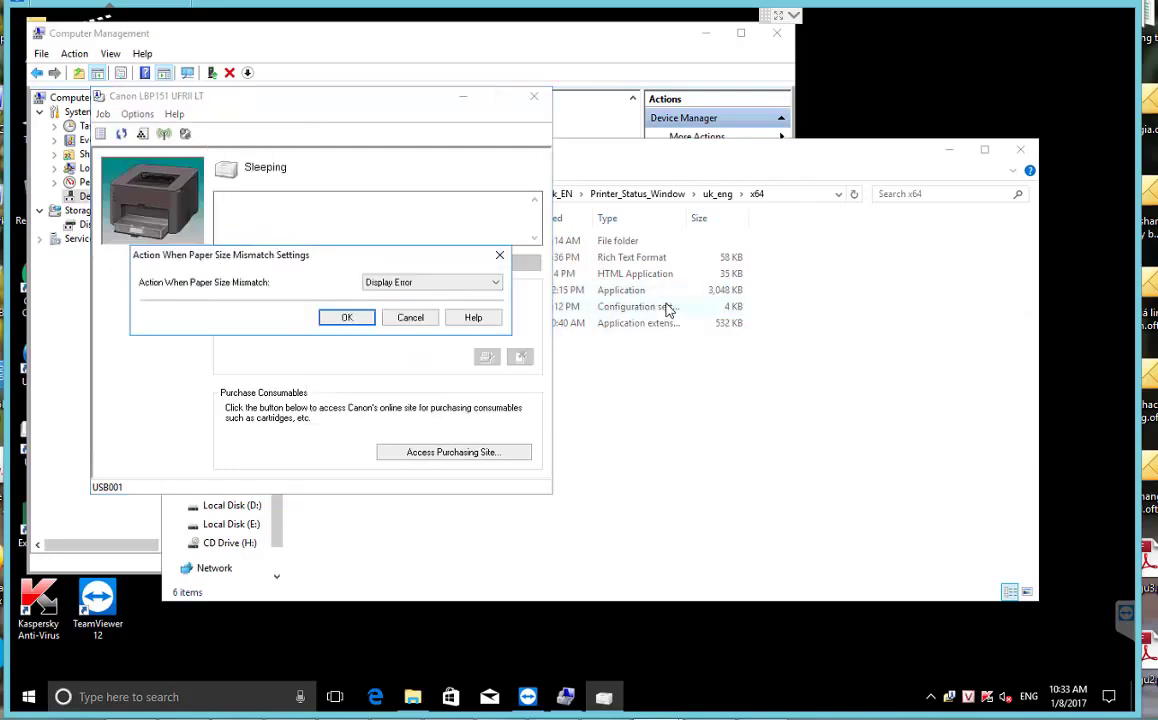
{"action": "left_click", "coordinate": [458, 283]}
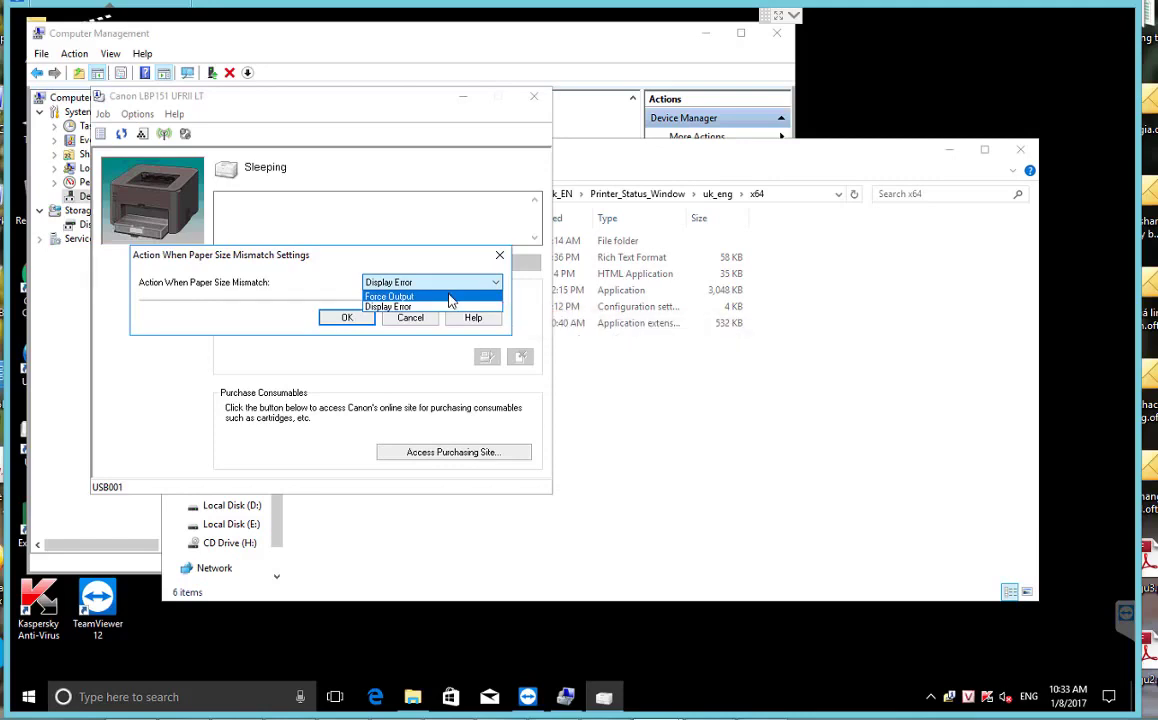
{"action": "left_click", "coordinate": [450, 297]}
{"action": "left_click", "coordinate": [344, 318]}
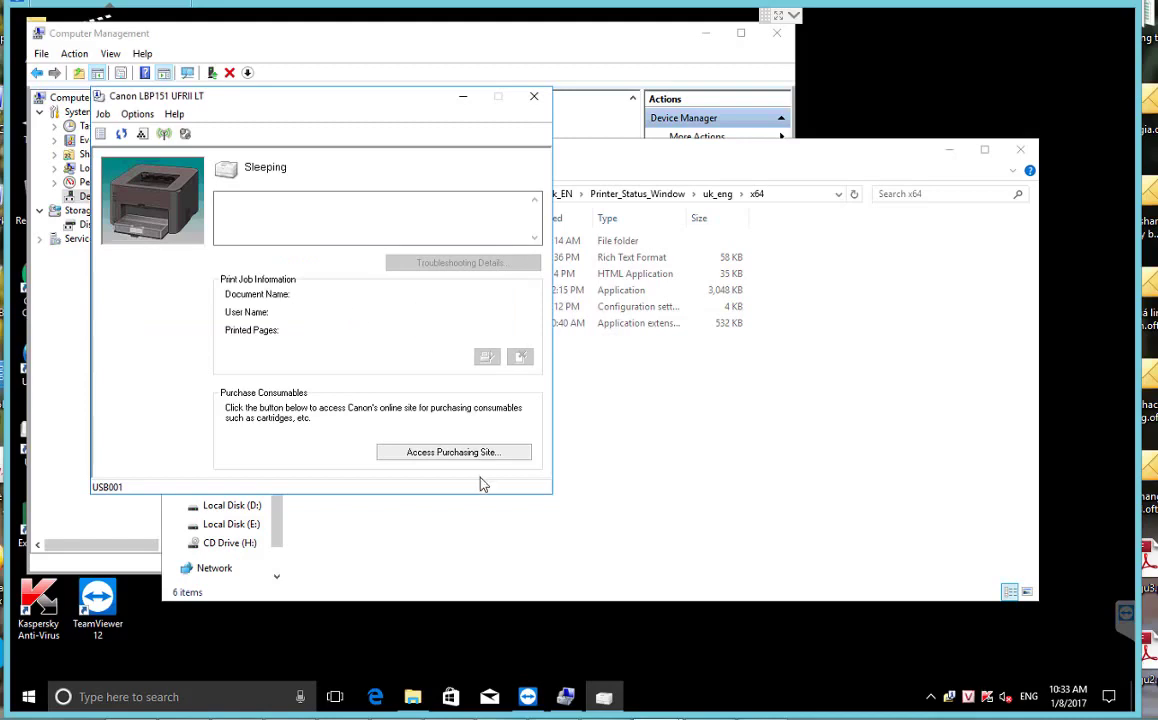
- Close the Printer Status Window, the x64 setup folder and Computer Management
{"action": "left_click", "coordinate": [534, 100]}
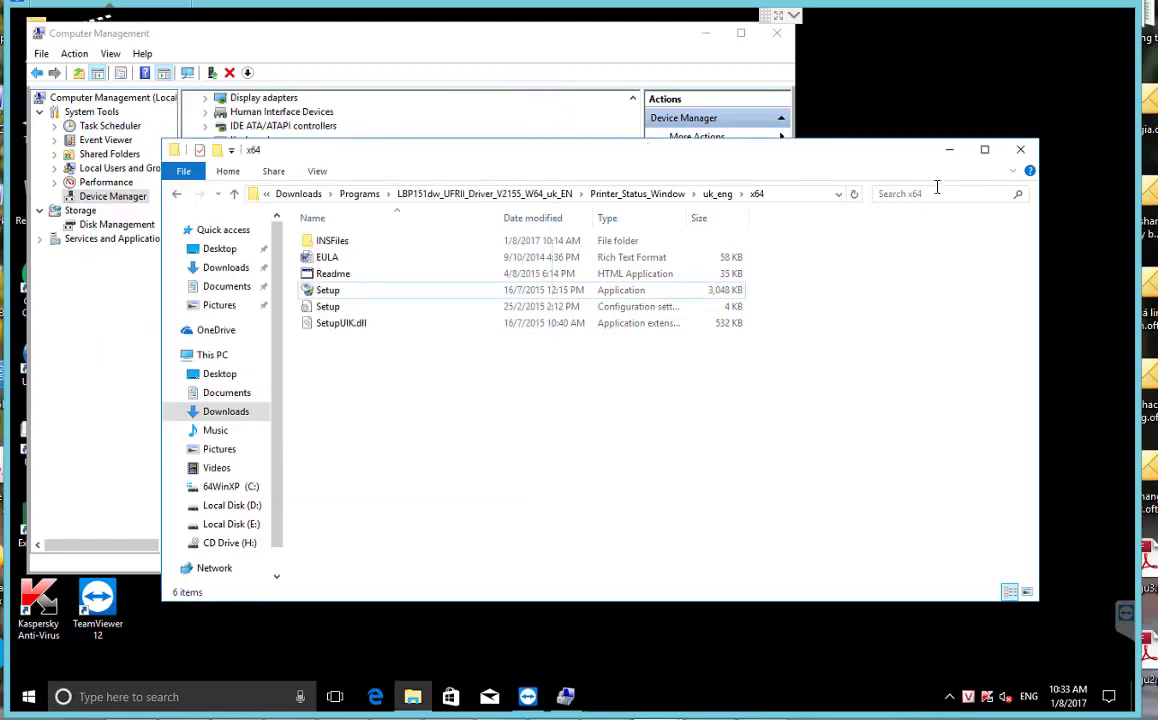
{"action": "left_click", "coordinate": [1020, 149]}
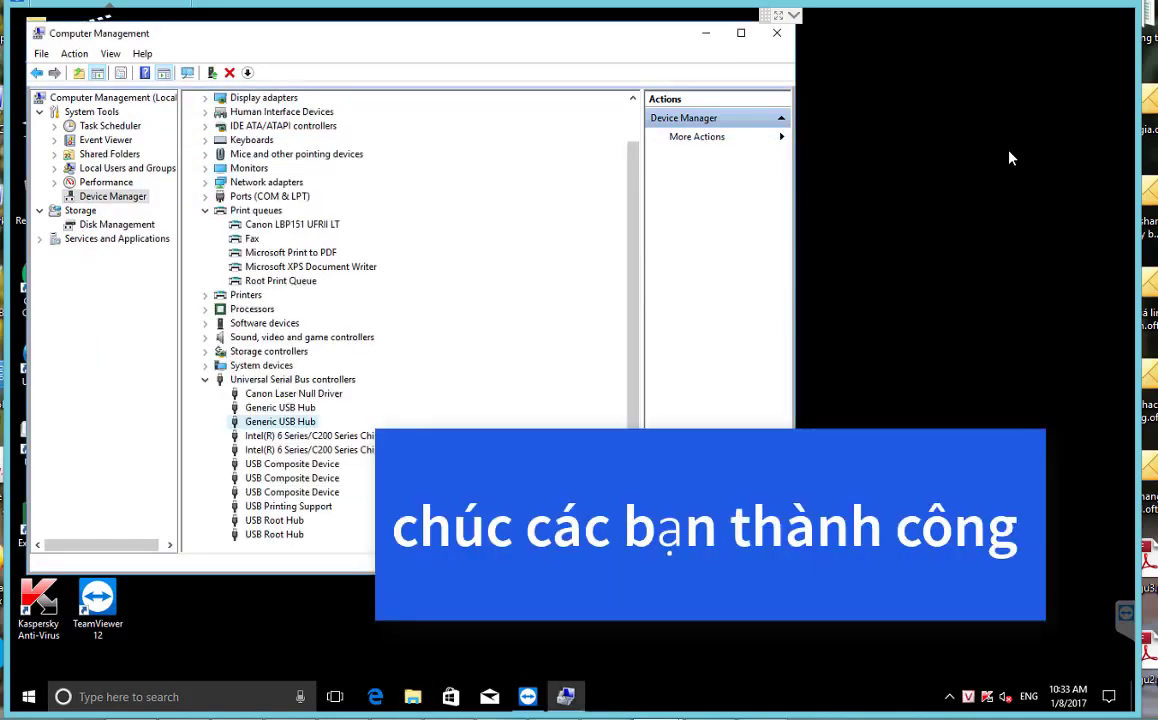
{"action": "left_click", "coordinate": [776, 33]}
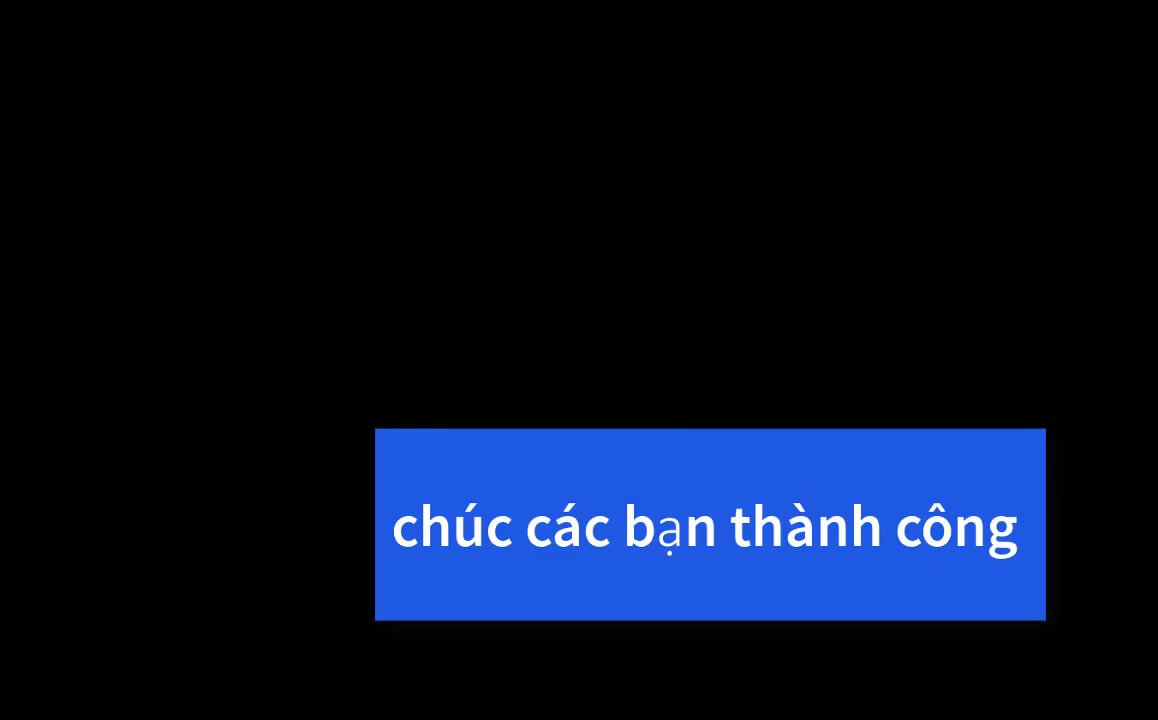